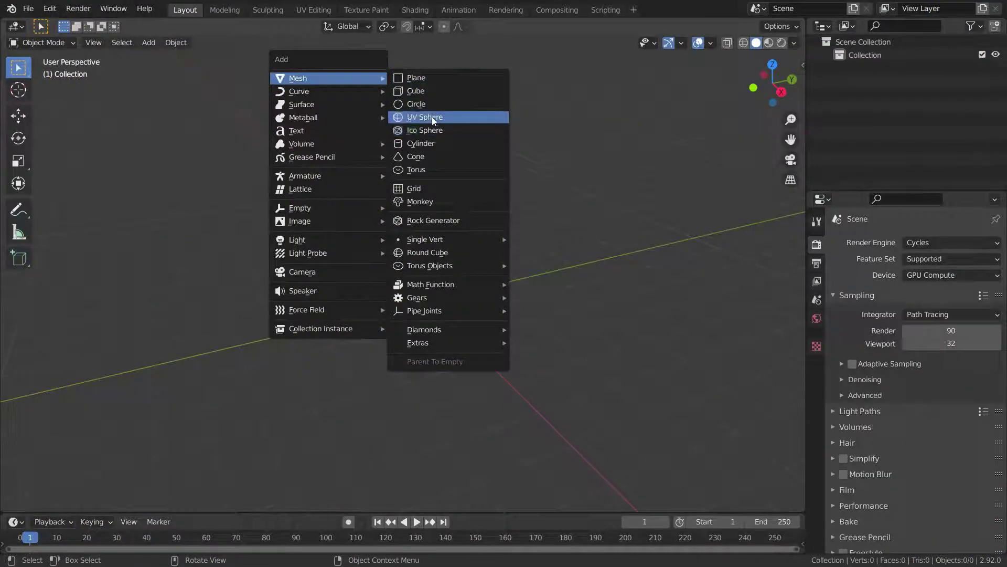
Step: Add a UV sphere and reduce it to 8 segments and 4 rings
click(432, 116)
scroll(412, 316, up, 6)
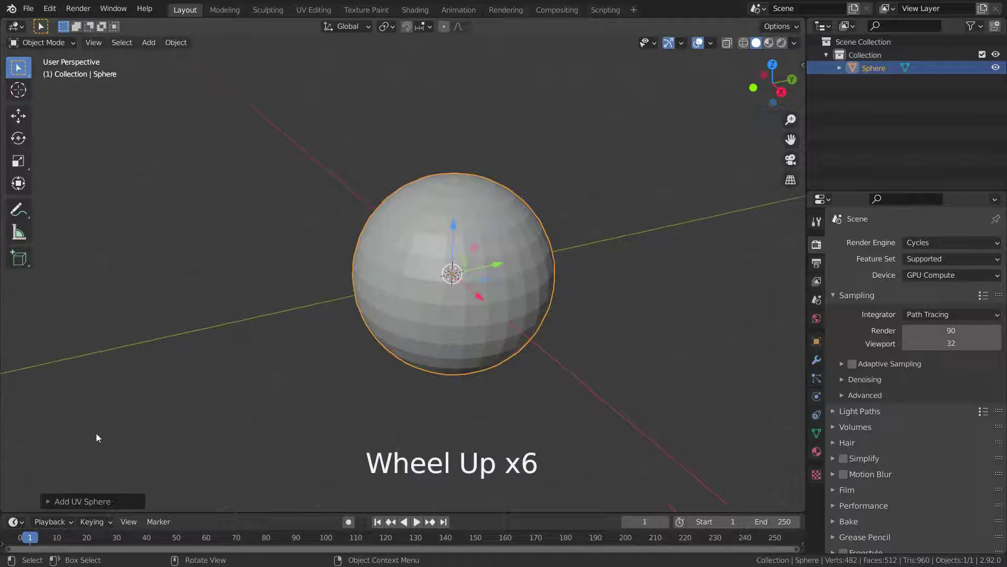
click(60, 501)
click(168, 360)
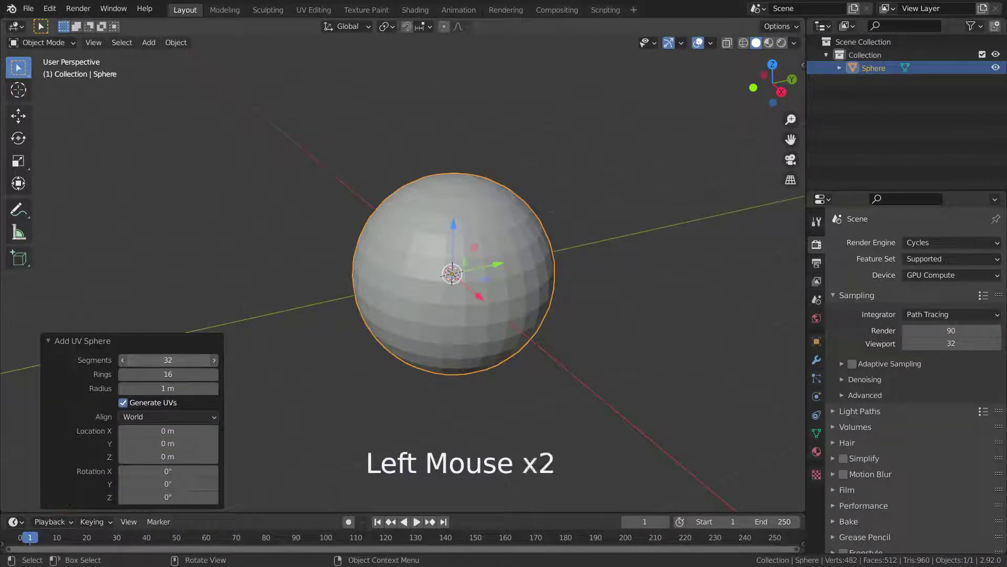
text(8)
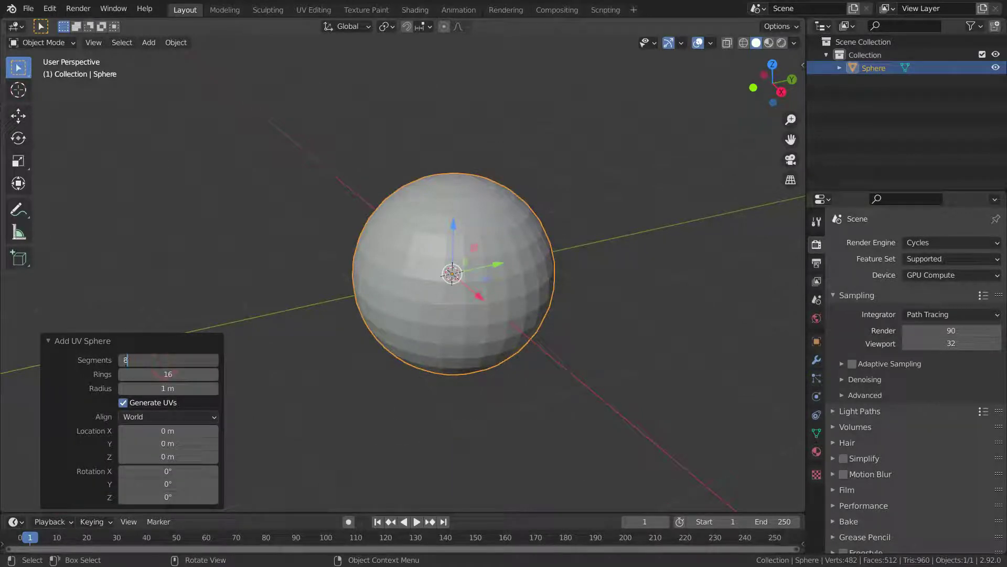
key(Return)
click(173, 373)
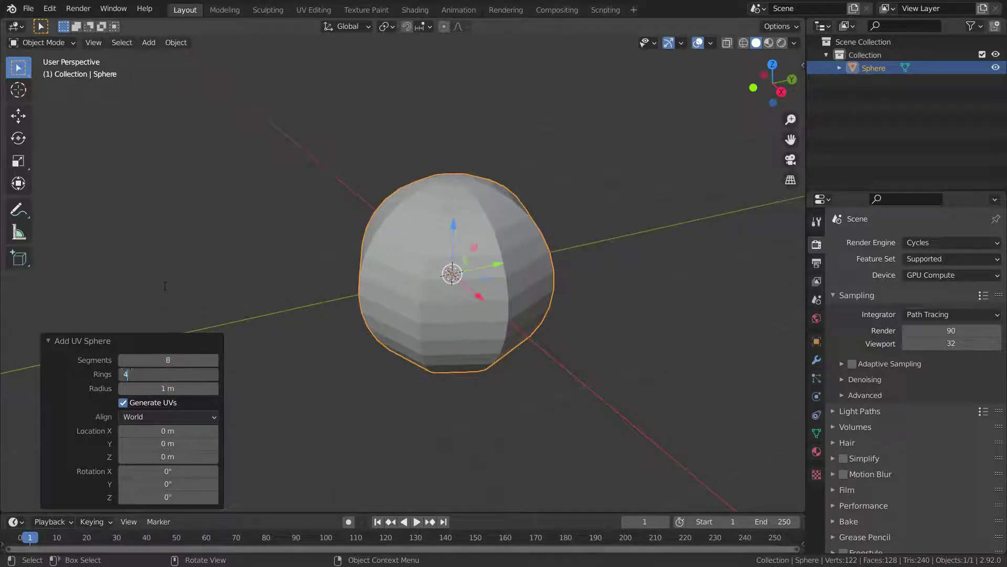
click(164, 286)
scroll(496, 338, up, 2)
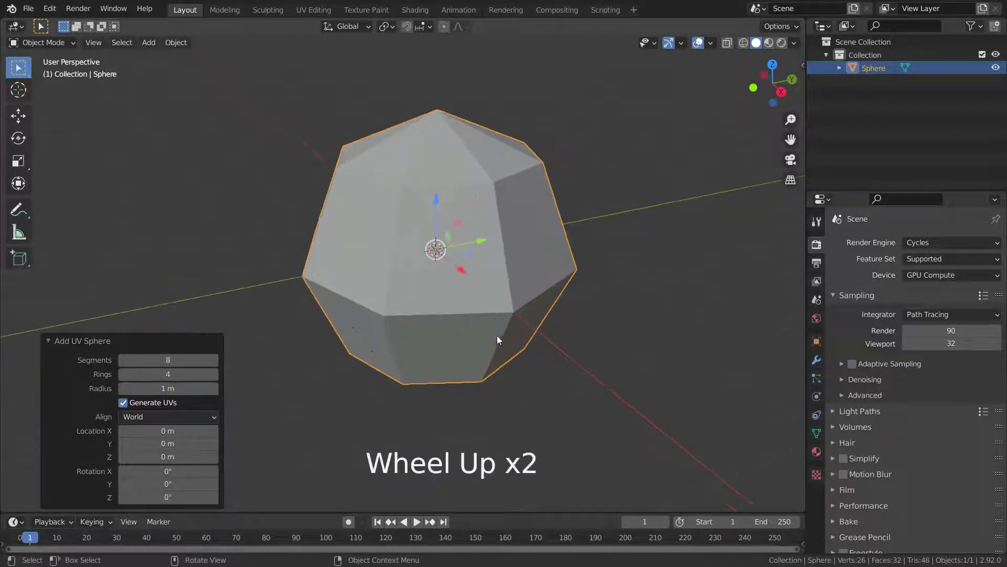
middle_drag(496, 335, 760, 352)
Step: Add a Wireframe modifier to the sphere from the Modifier properties
click(816, 360)
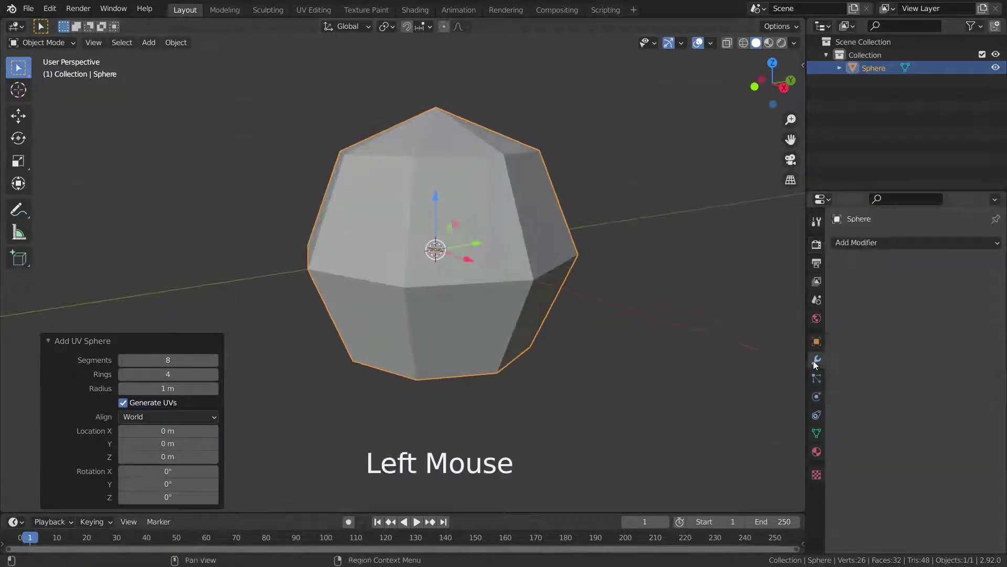
click(876, 243)
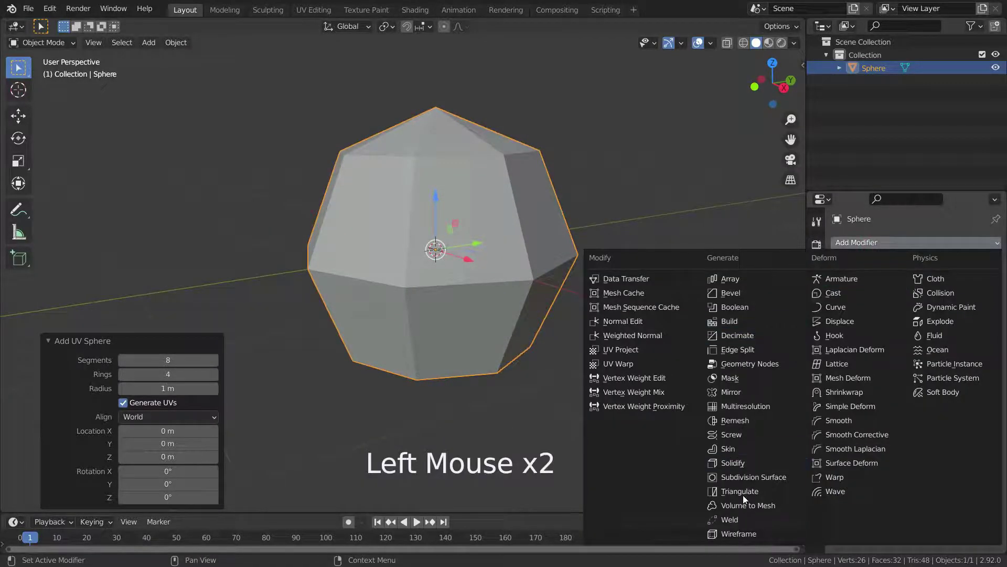
click(745, 534)
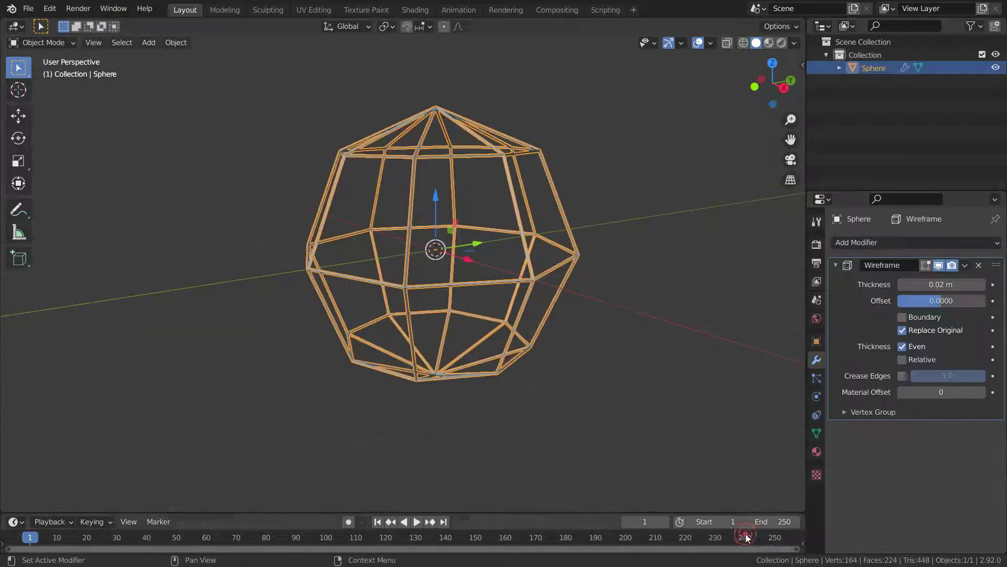
scroll(494, 240, up, 1)
middle_drag(496, 246, 491, 274)
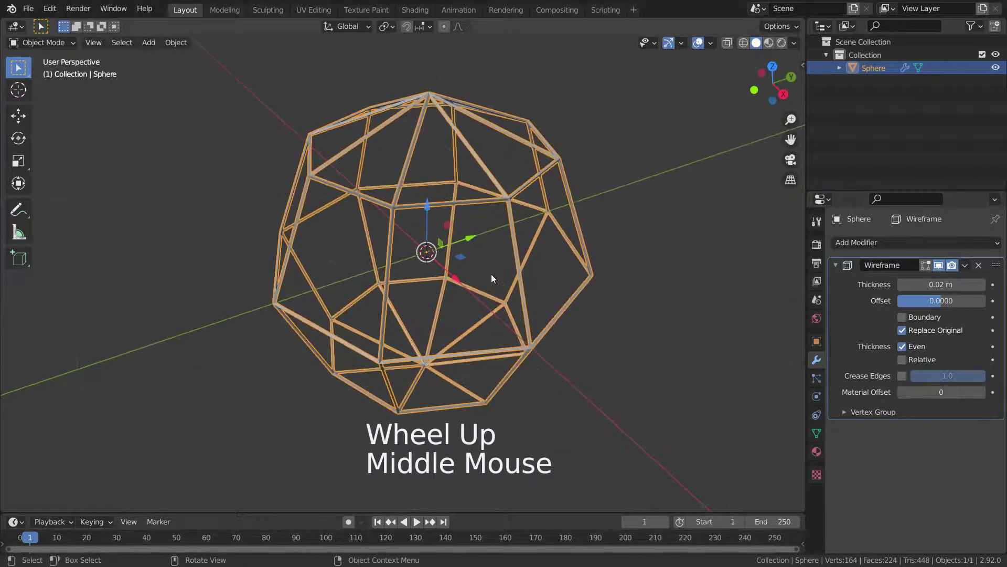
Step: Adjust the Wireframe thickness to 0.056 m
drag(914, 283, 989, 283)
scroll(472, 318, down, 3)
scroll(472, 318, up, 3)
middle_drag(459, 321, 737, 303)
mouse_move(943, 283)
mouse_down()
mouse_move(876, 283)
mouse_move(976, 284)
mouse_move(944, 284)
mouse_up()
scroll(490, 247, up, 2)
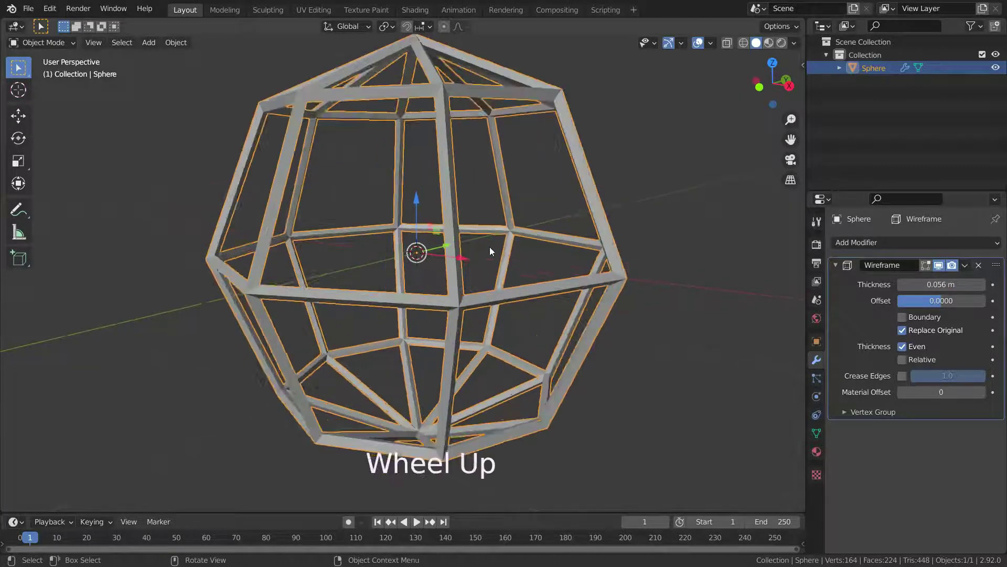
middle_drag(490, 246, 474, 273)
scroll(475, 275, down, 1)
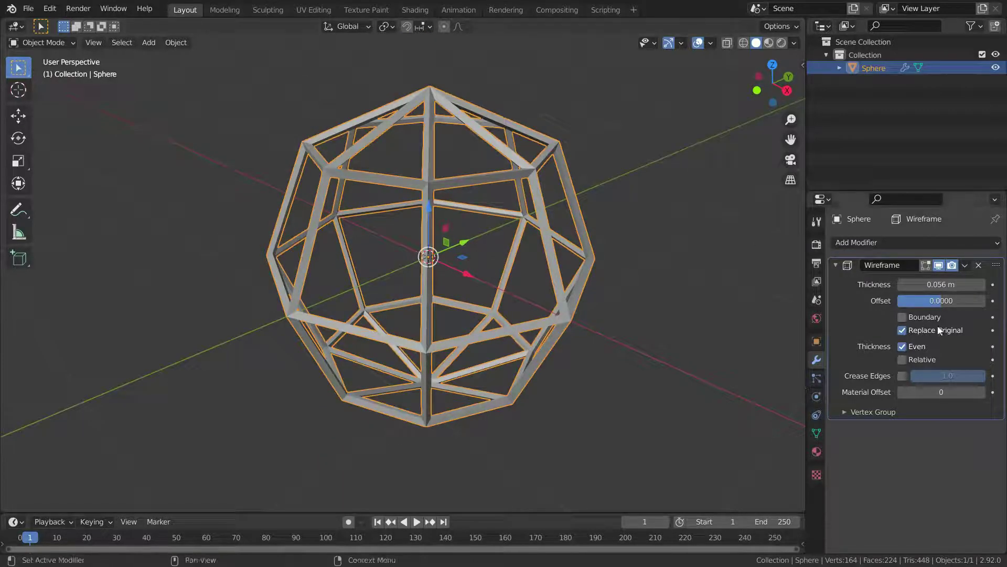
click(902, 331)
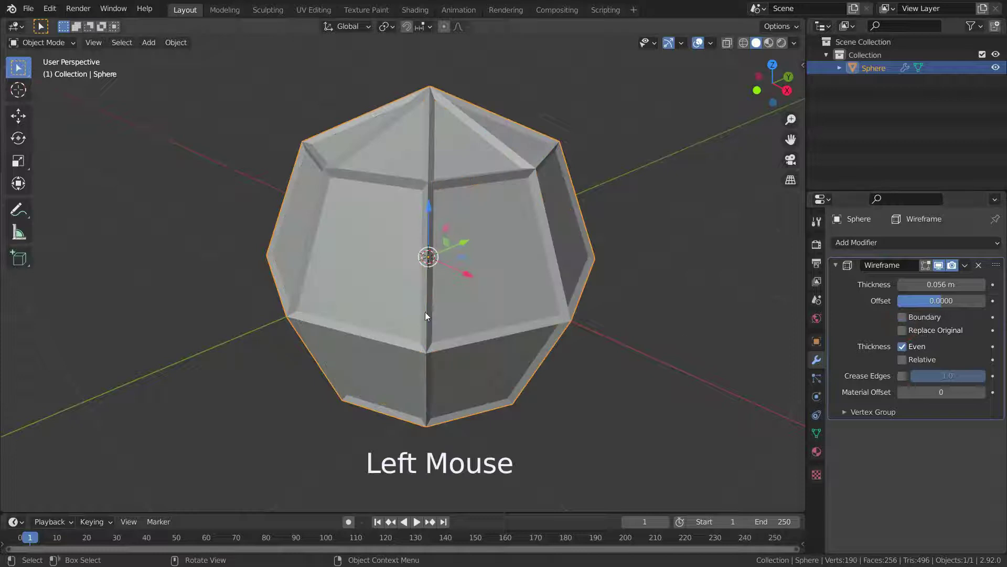
scroll(425, 311, down, 1)
scroll(429, 320, up, 1)
scroll(430, 320, up, 1)
middle_drag(429, 320, 499, 314)
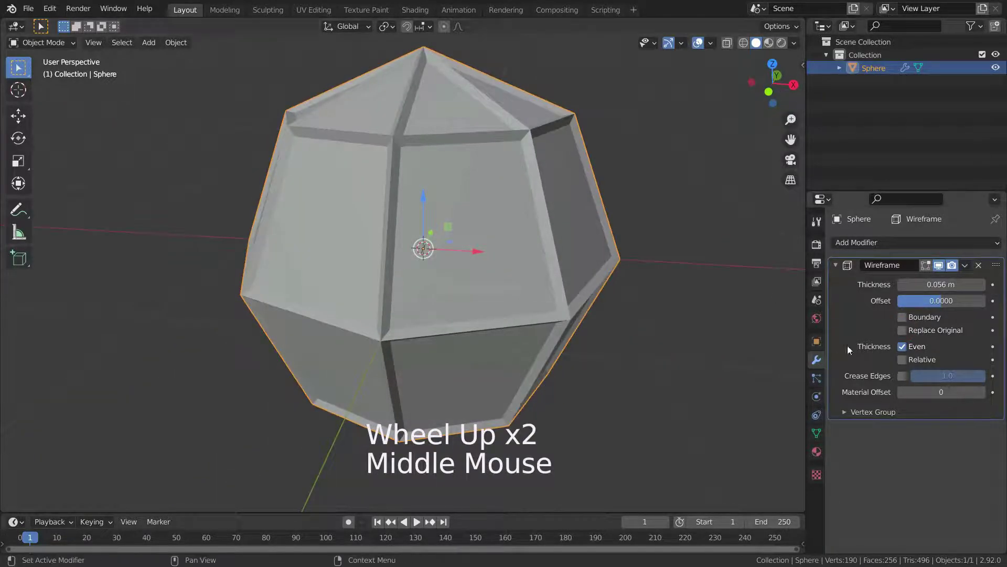
click(902, 331)
click(902, 330)
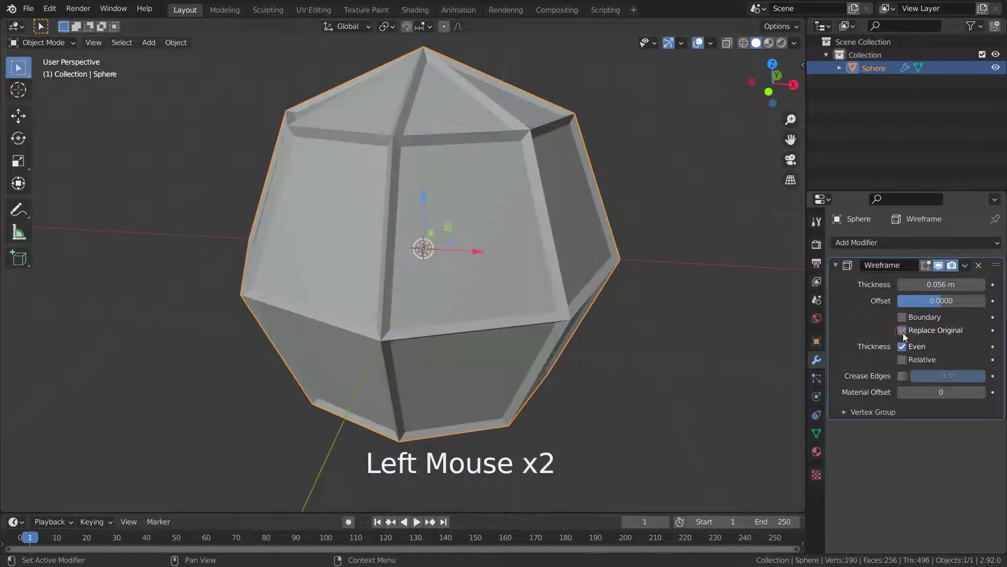
click(902, 332)
scroll(474, 298, down, 2)
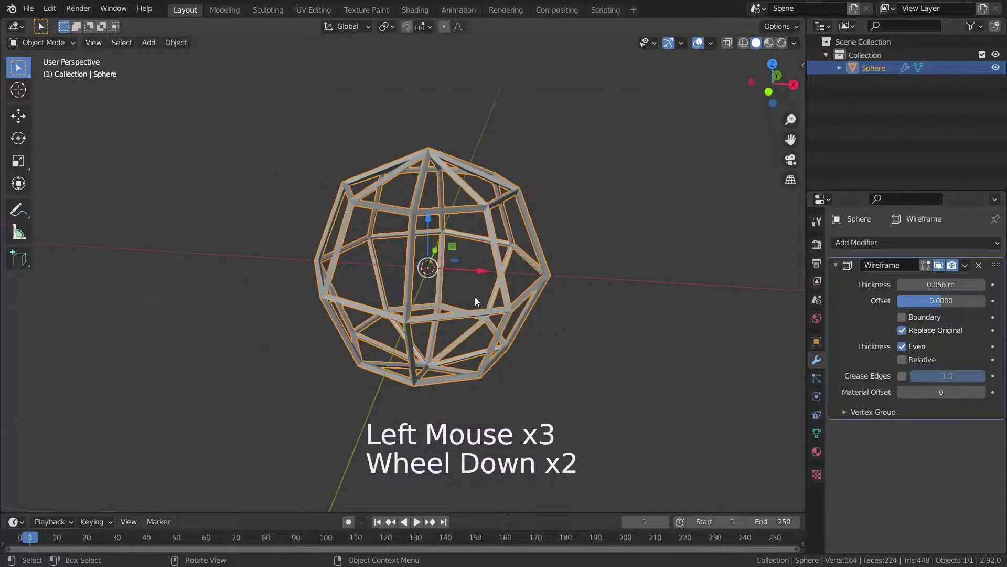
scroll(475, 299, up, 2)
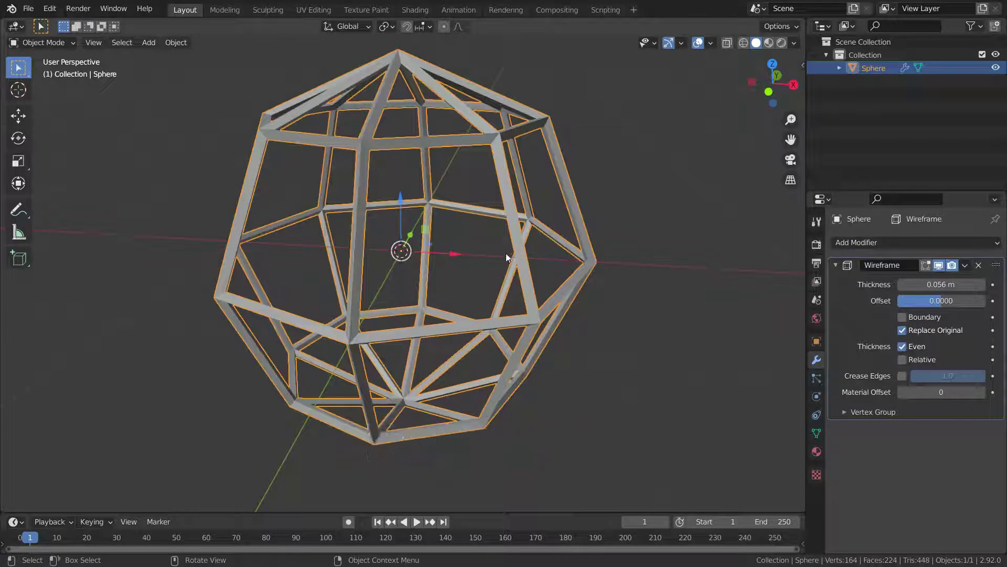
scroll(505, 252, down, 1)
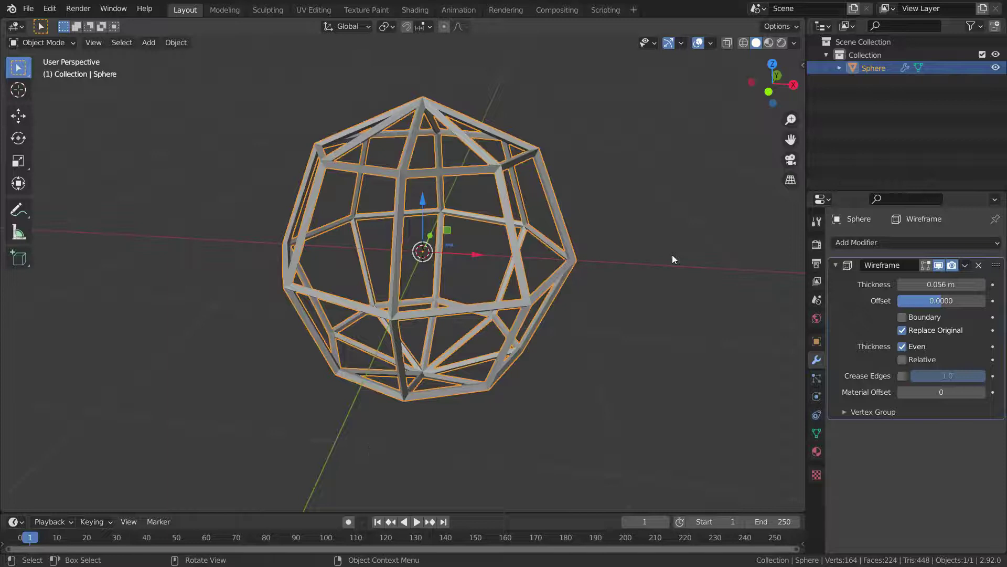
key(KP_7)
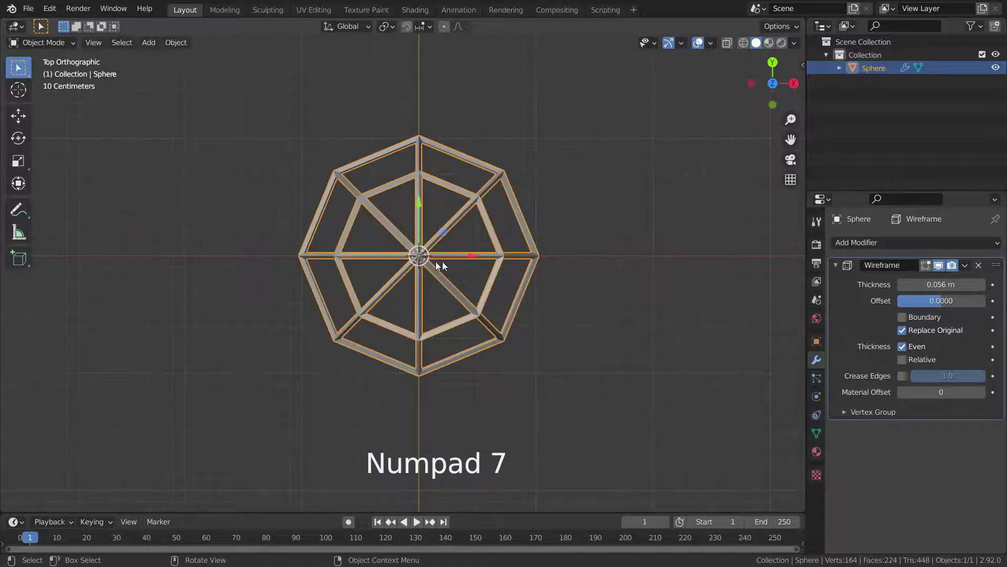
scroll(436, 262, up, 3)
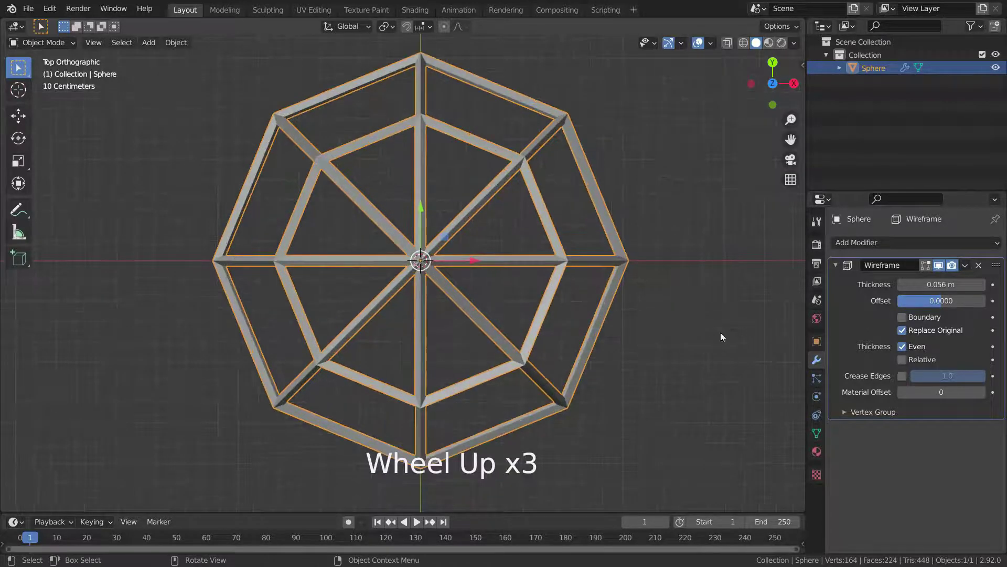
click(903, 347)
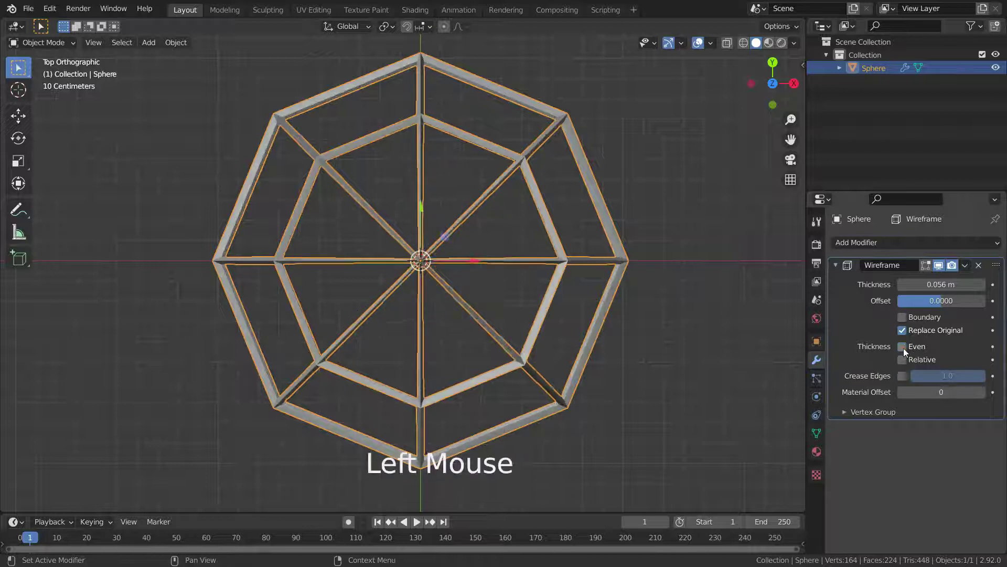
scroll(467, 239, up, 2)
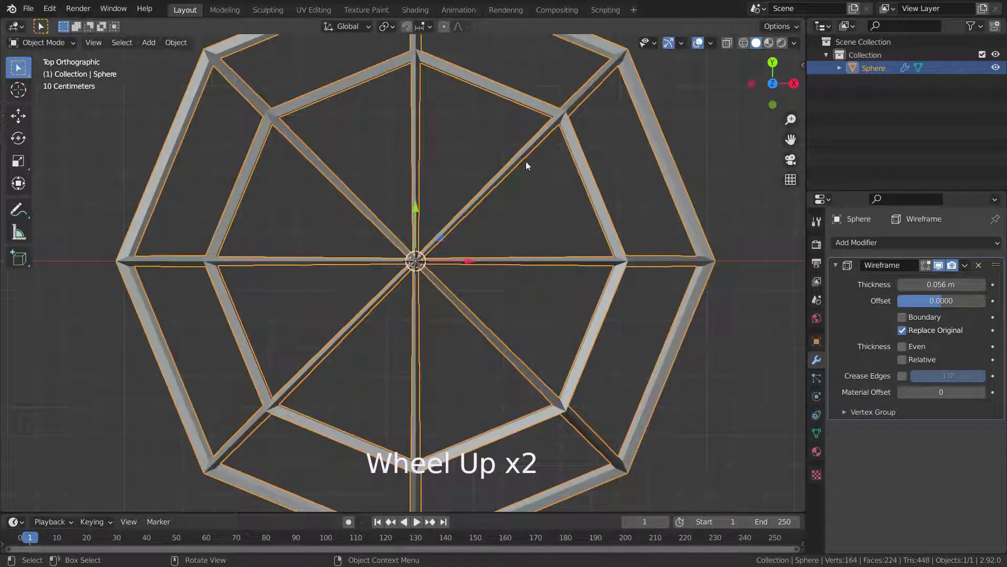
click(908, 348)
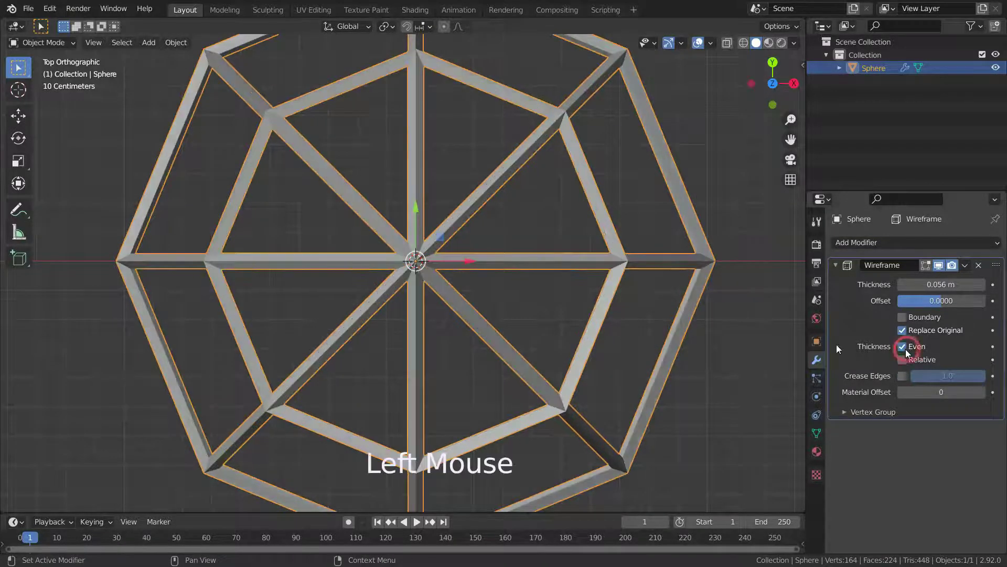
scroll(477, 313, down, 2)
scroll(476, 313, up, 1)
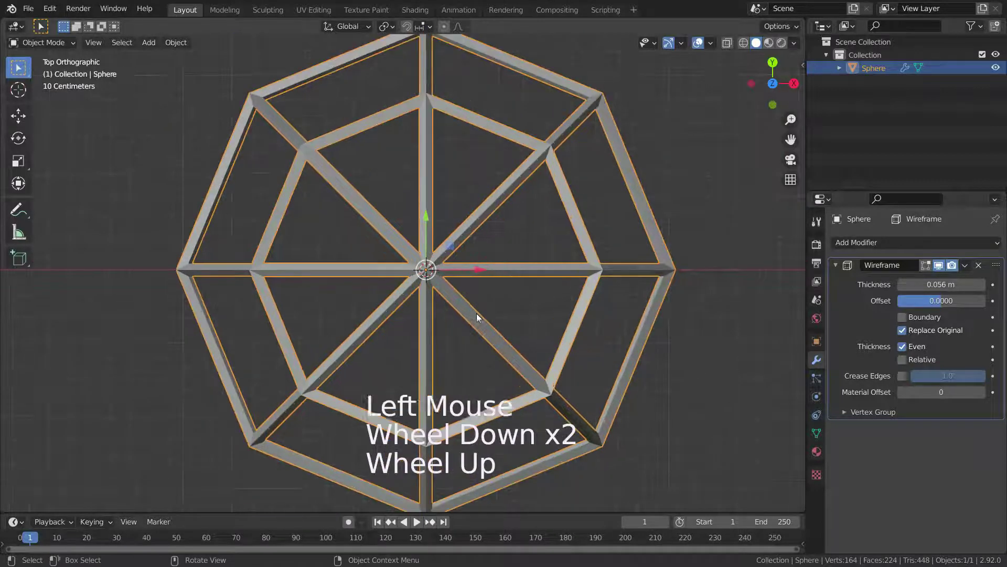
click(903, 348)
click(903, 348)
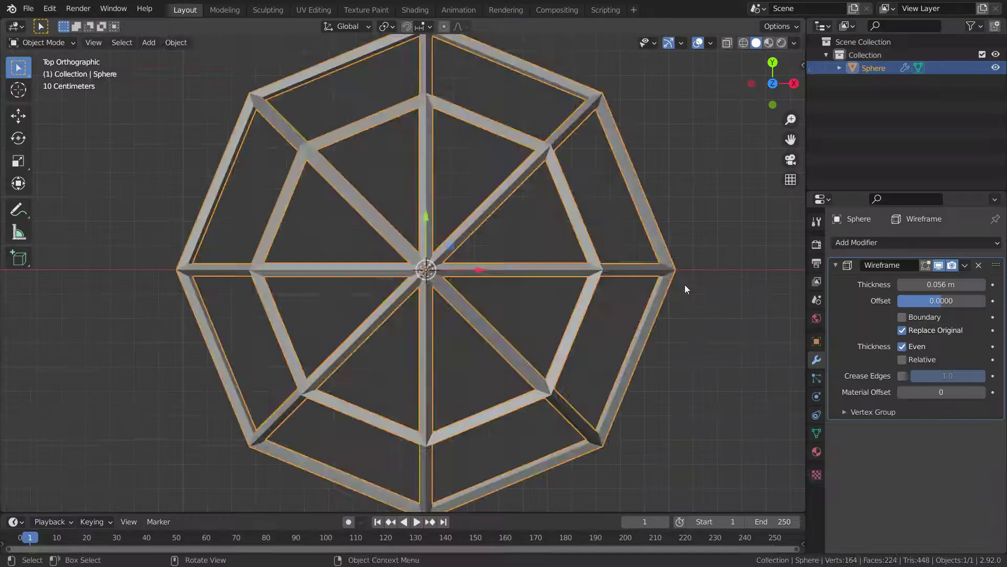
Step: In Edit Mode, add six centred horizontal loop cuts around the sphere with Ctrl+R
key(Tab)
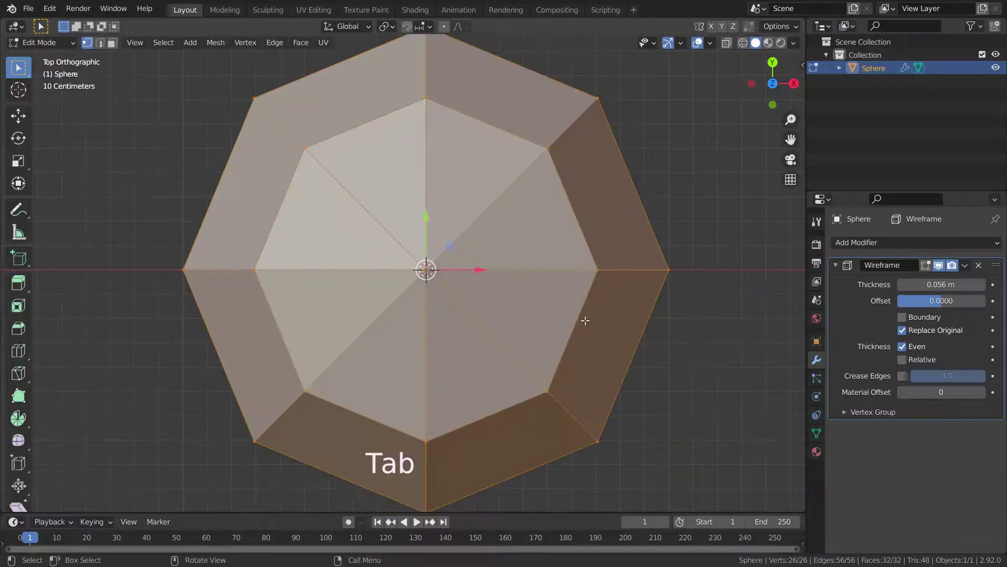
middle_drag(531, 377, 534, 253)
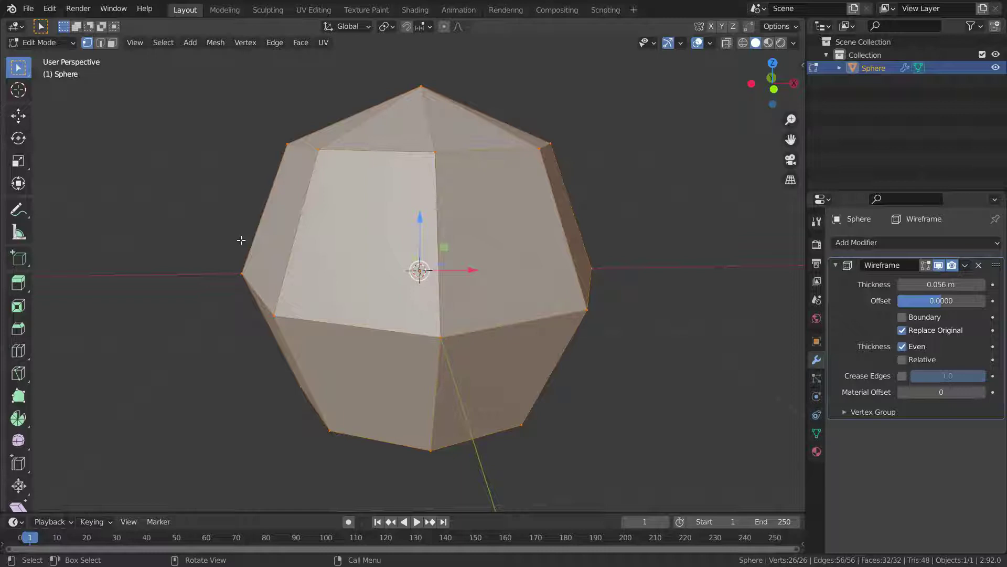
key(ctrl+r)
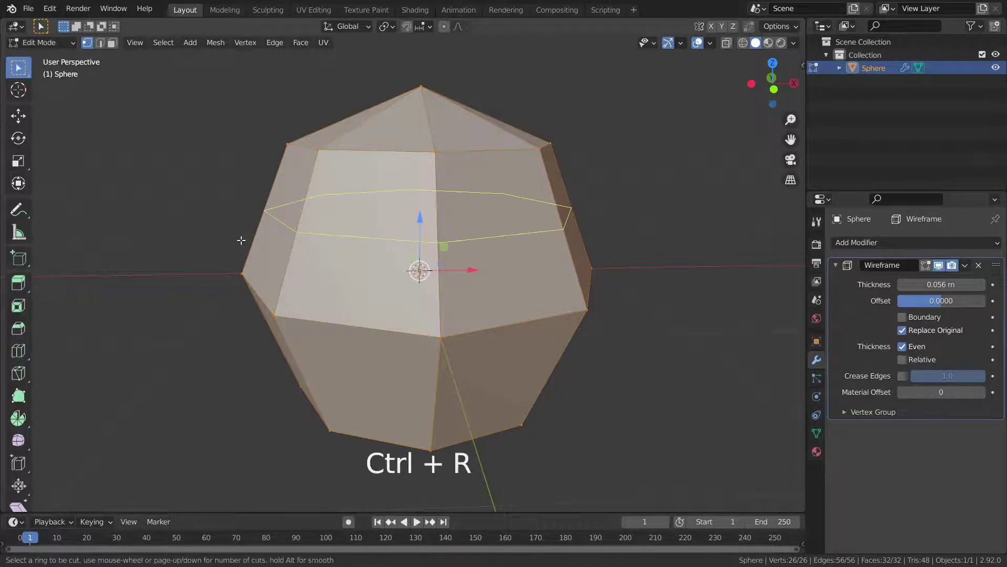
scroll(445, 233, up, 4)
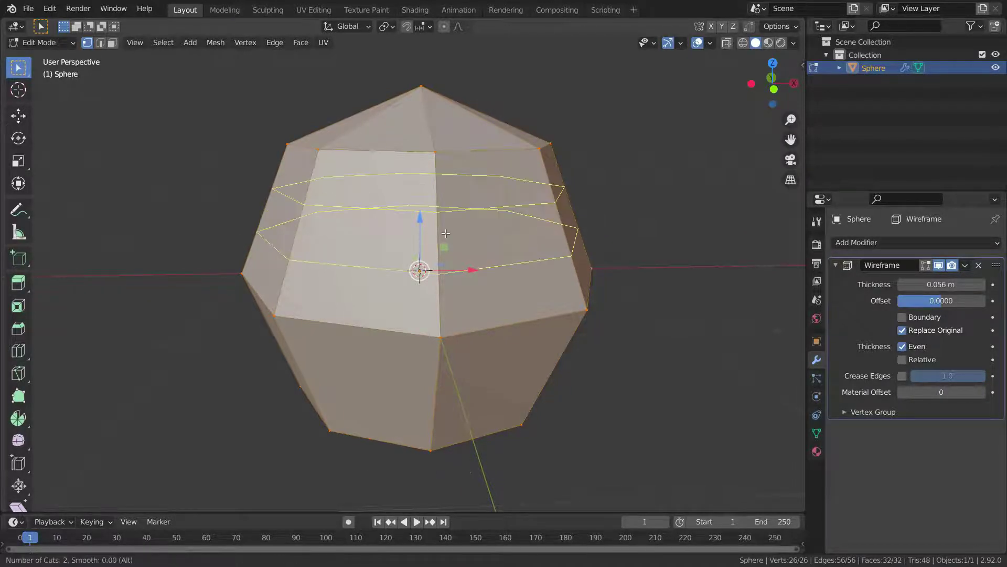
scroll(446, 233, up, 1)
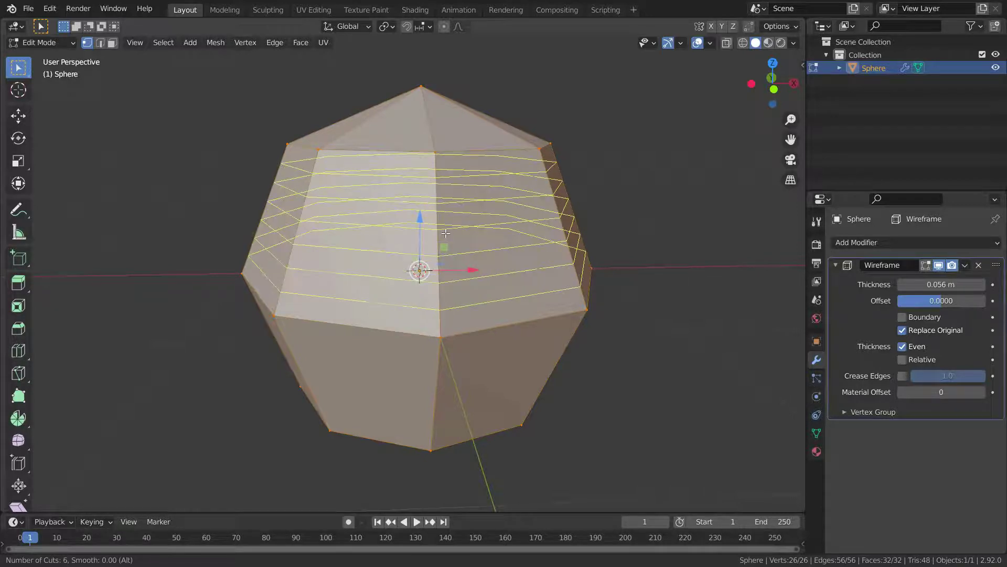
click(445, 233)
click(445, 233)
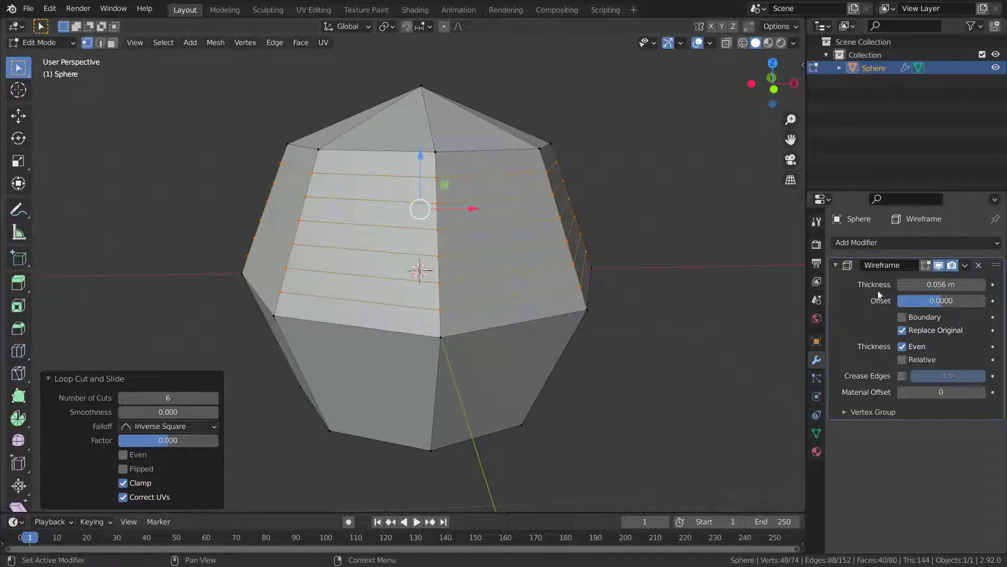
Step: Show the Wireframe modifier in Edit Mode, deselect everything, and switch to front view
click(925, 265)
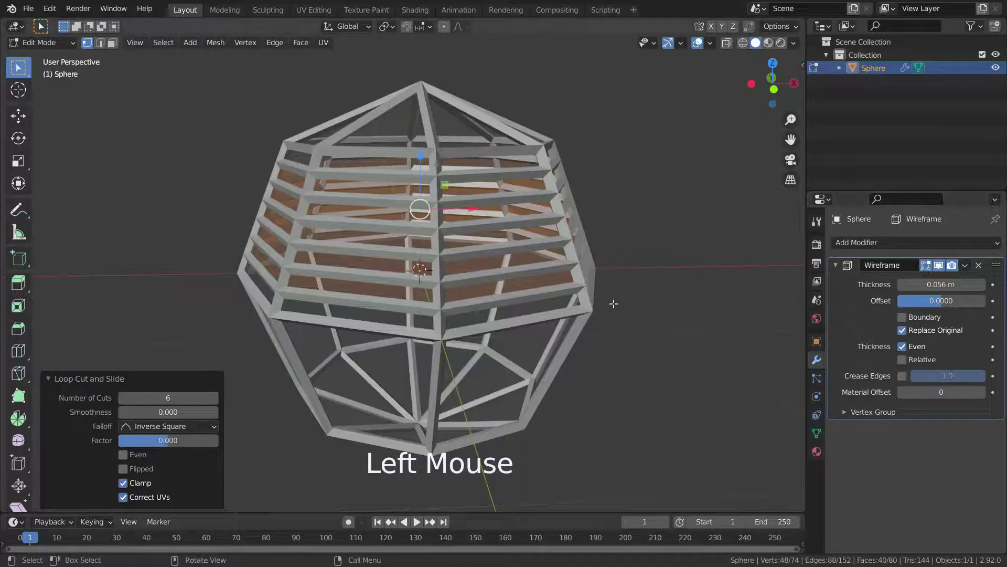
click(694, 277)
middle_drag(623, 317, 651, 326)
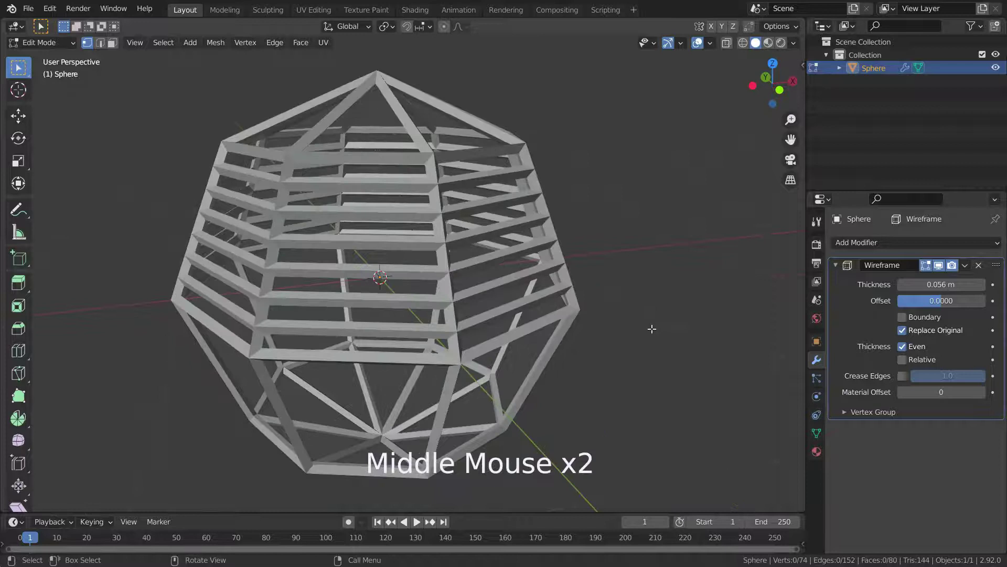
key(KP_1)
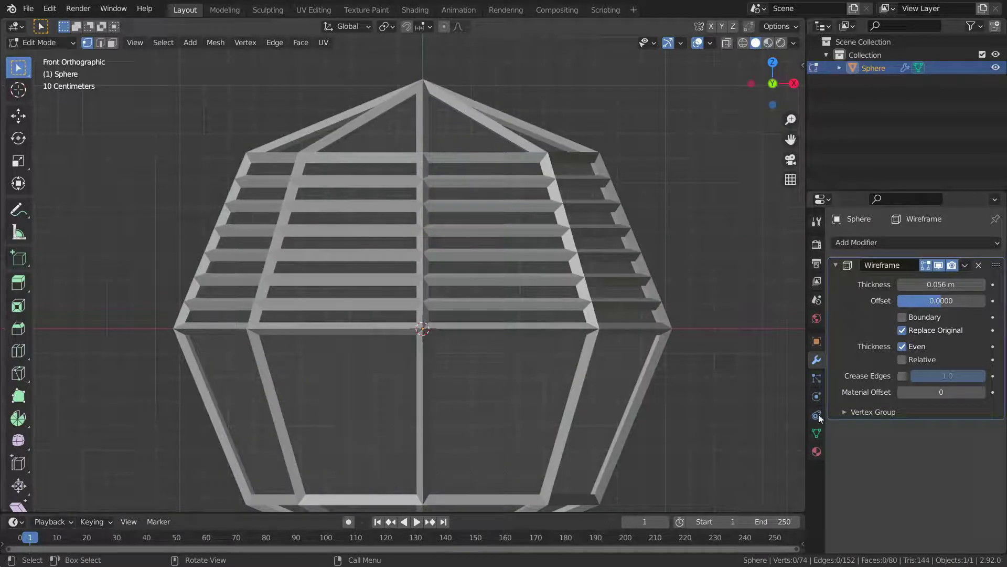
Step: Set the Wireframe thickness to 0.129 m with Relative turned off
click(902, 359)
scroll(444, 246, down, 2)
scroll(444, 246, up, 2)
scroll(444, 246, down, 1)
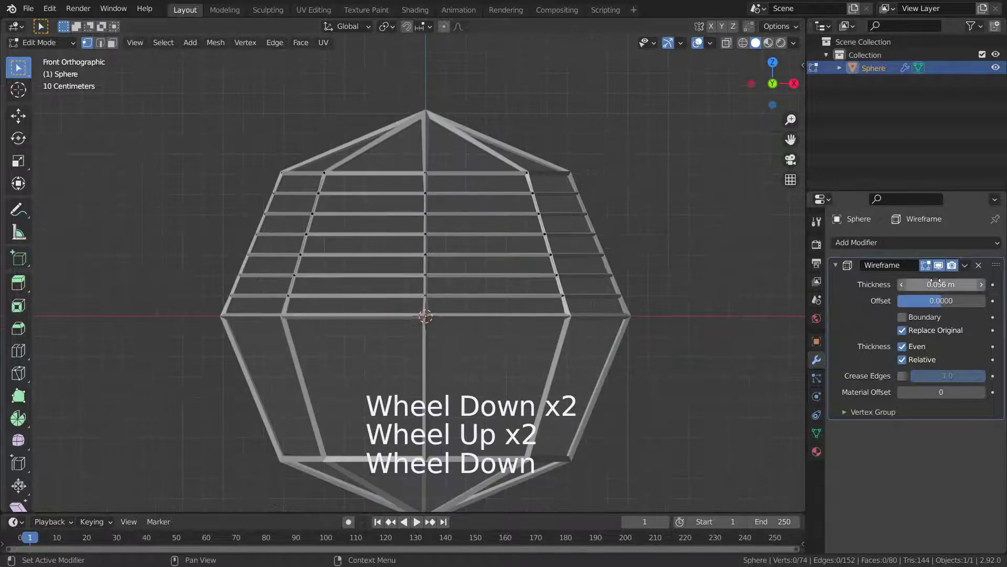
drag(933, 284, 976, 284)
scroll(450, 238, up, 1)
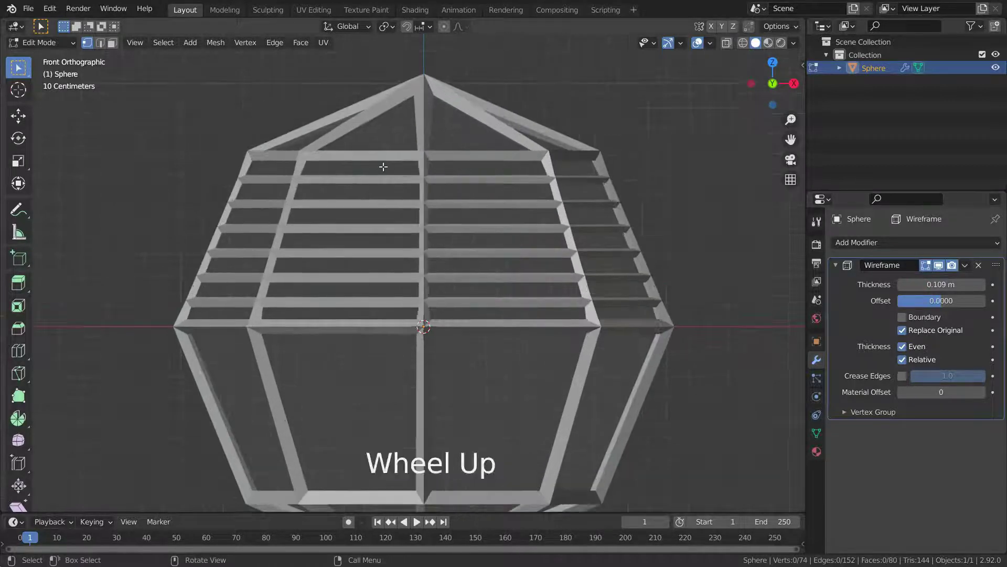
drag(912, 284, 944, 284)
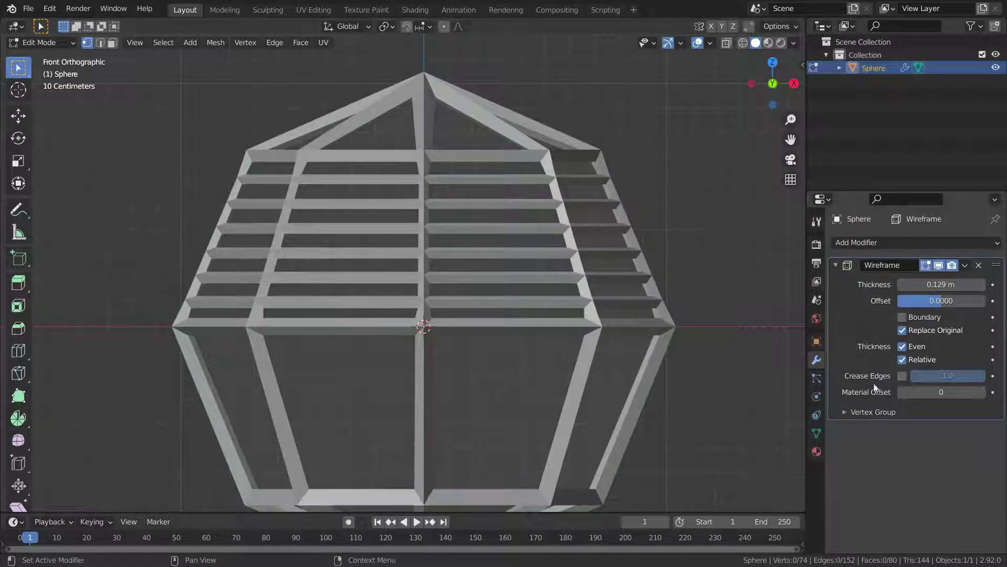
click(902, 360)
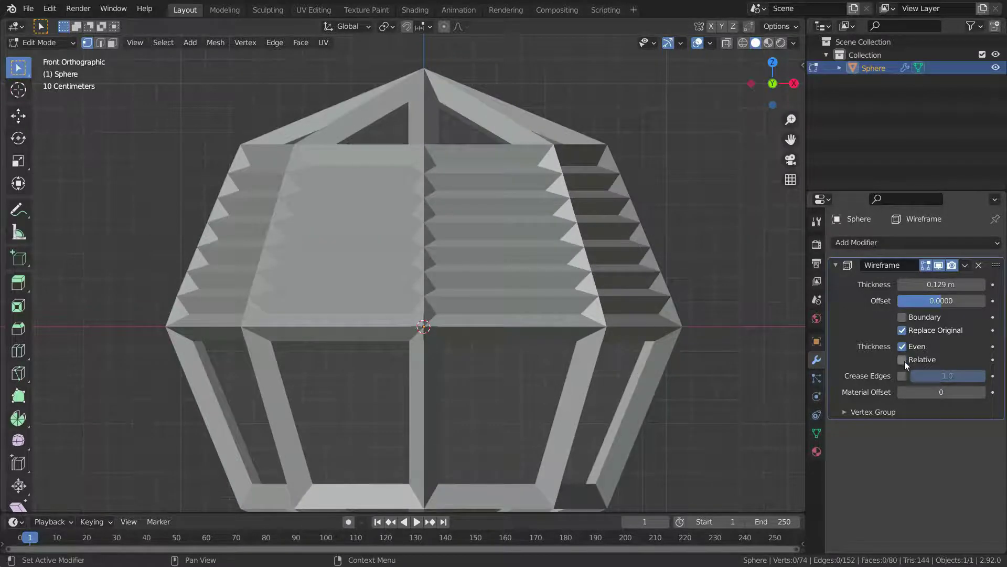
click(904, 360)
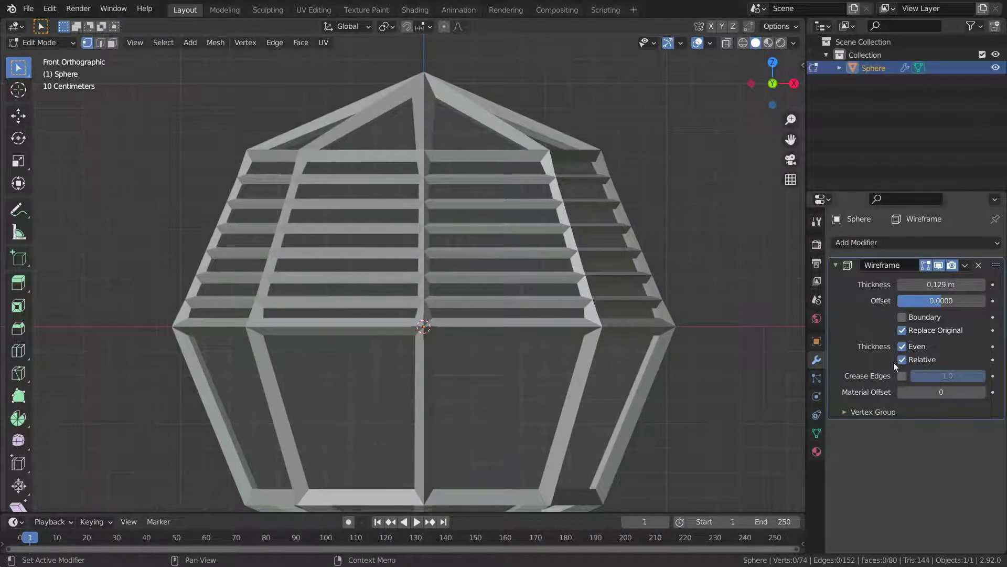
click(902, 360)
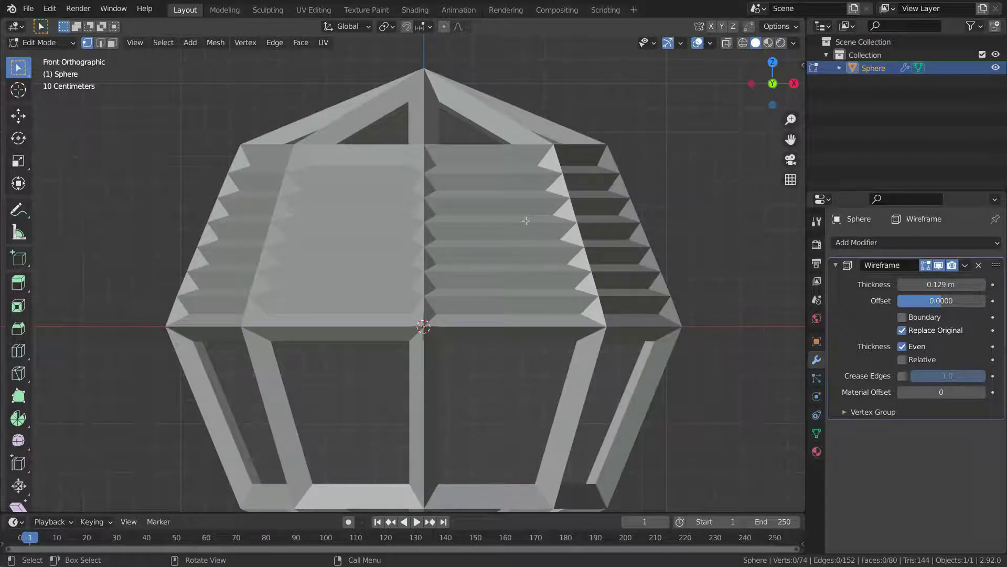
Step: Undo the loop cuts, enable X-ray see-through display, and deselect everything
key(ctrl+z)
key(ctrl+z)
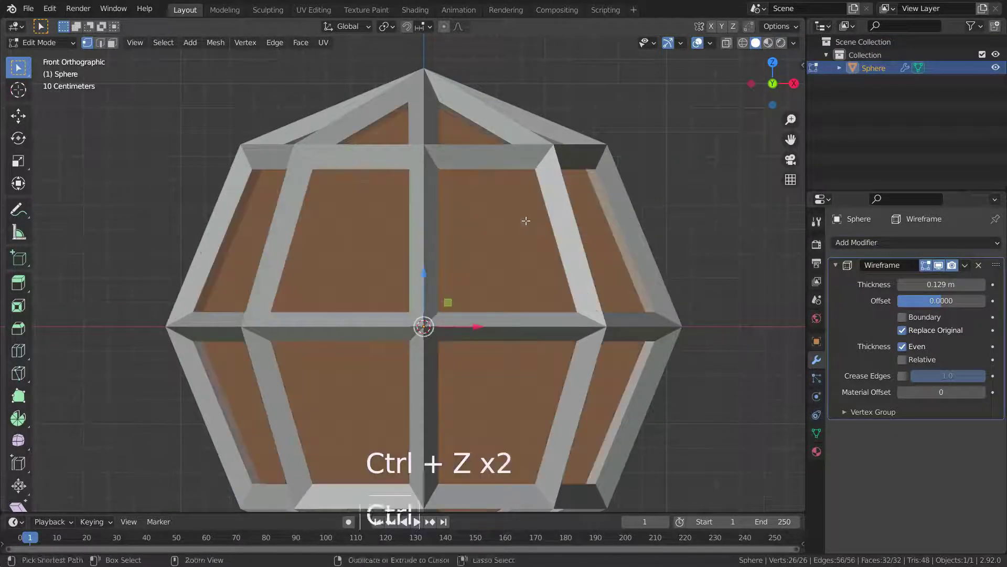
scroll(461, 220, down, 2)
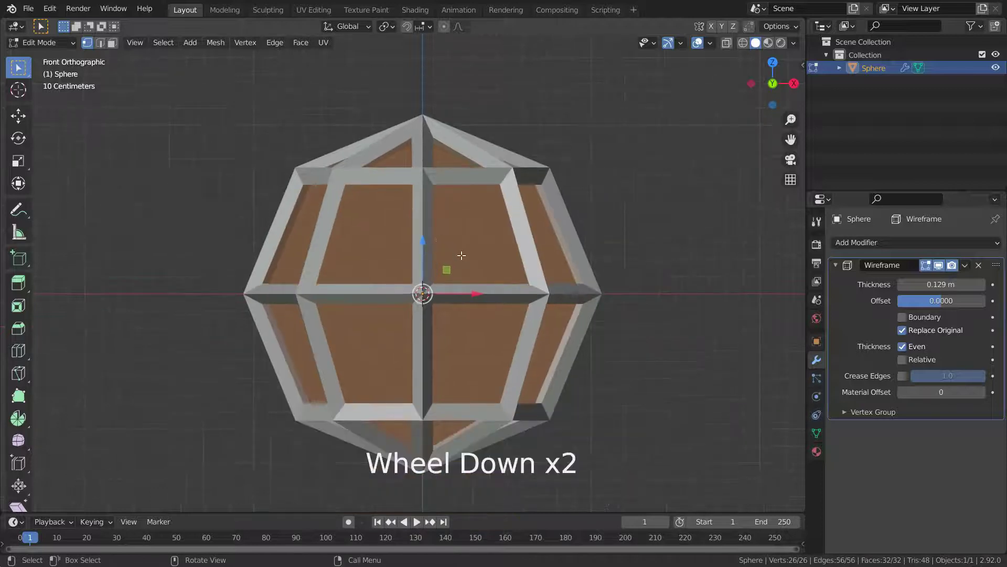
scroll(462, 255, up, 1)
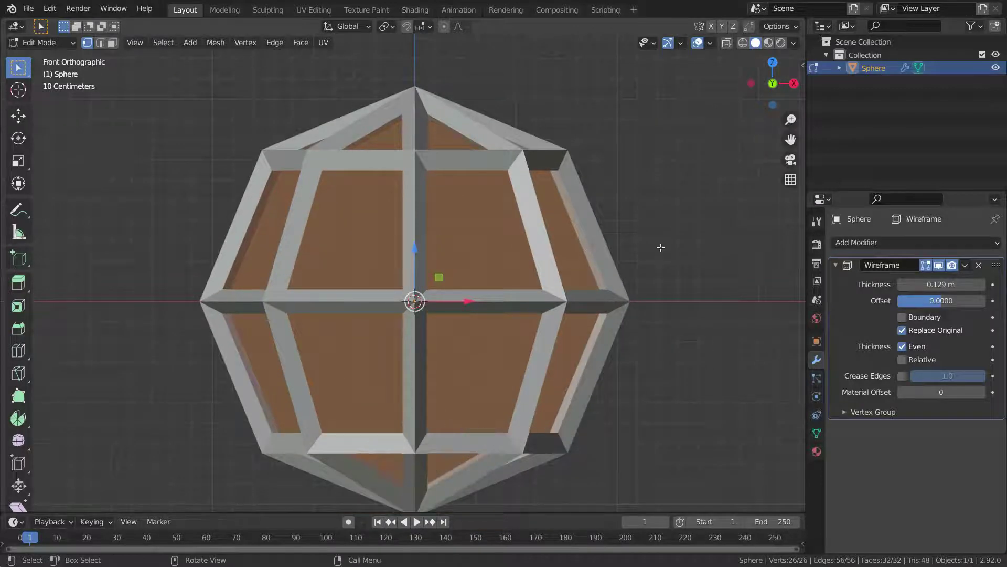
key(alt+z)
click(660, 247)
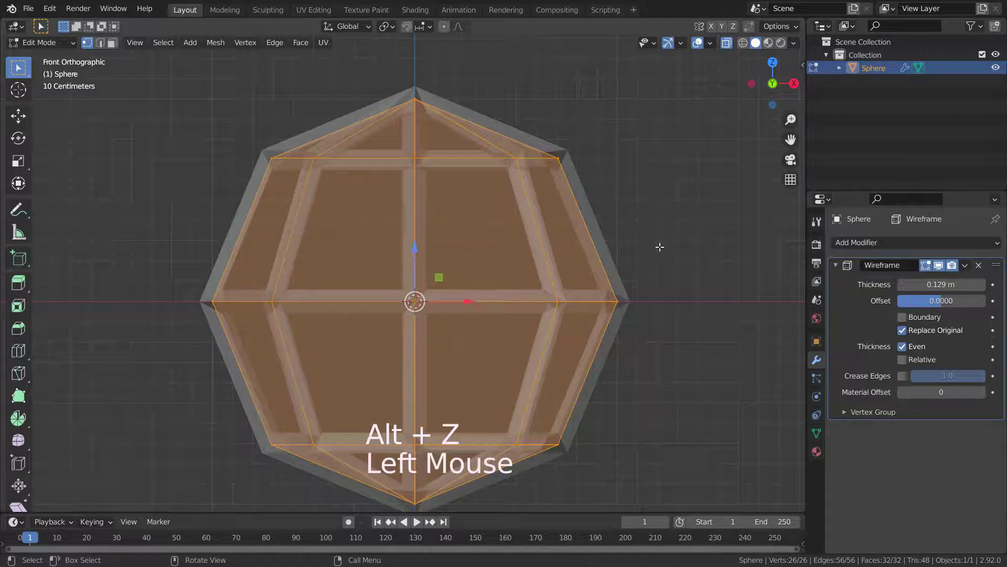
Step: Box-select the top cap vertices with the mesh data properties showing
click(816, 434)
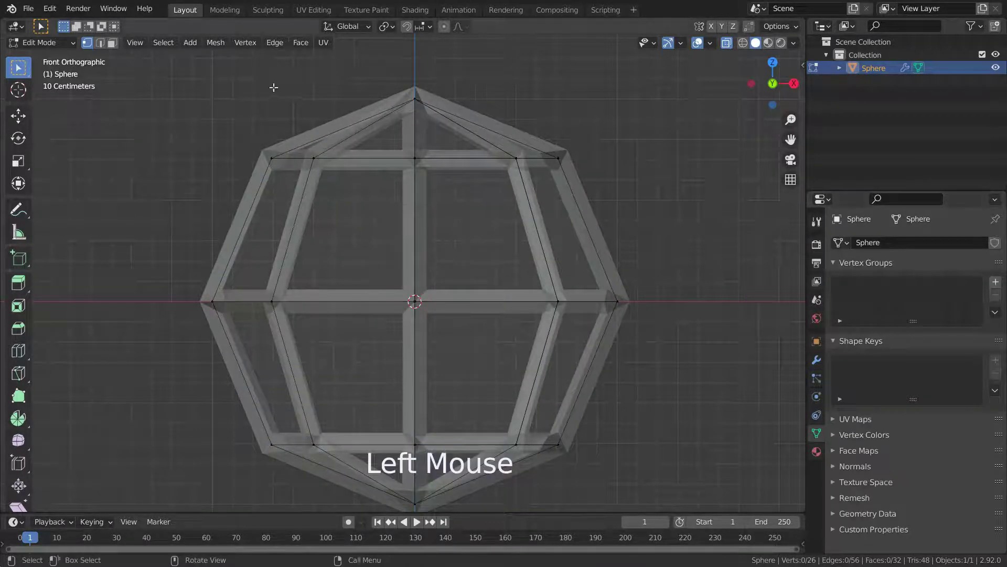
drag(200, 77, 604, 225)
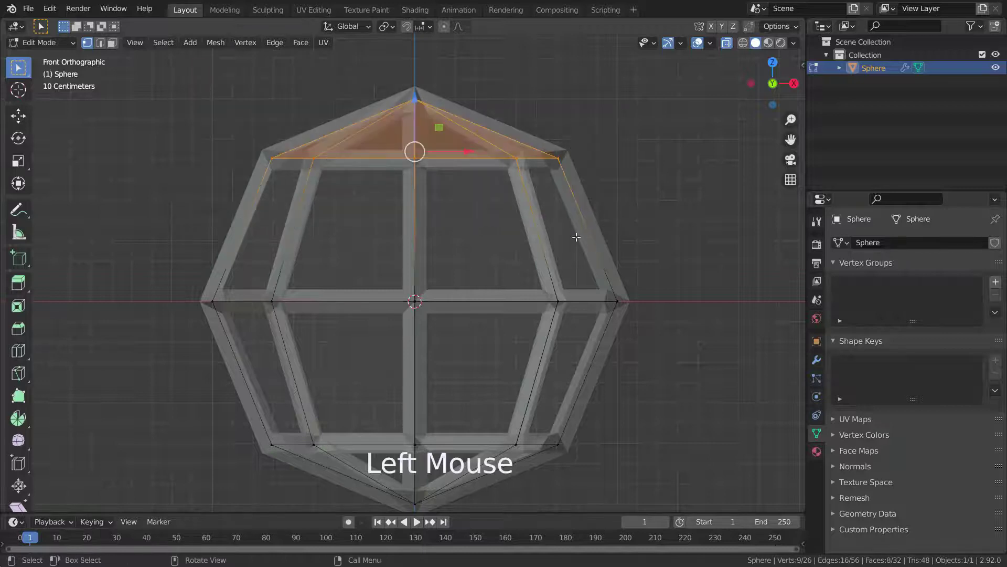
scroll(447, 236, down, 2)
scroll(447, 236, up, 2)
middle_drag(447, 236, 445, 265)
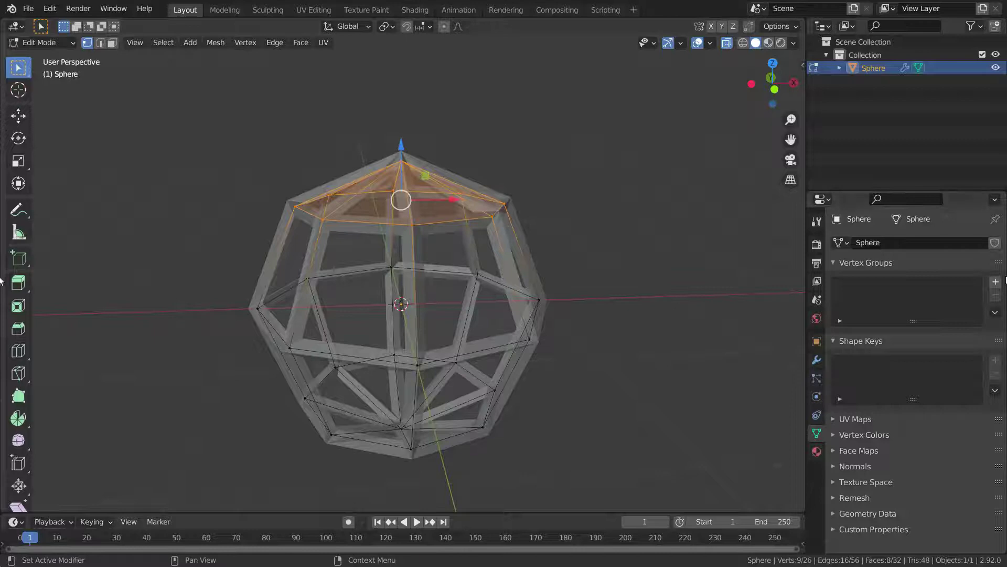
Step: Create a vertex group named 'top vertices' and assign the selected vertices
click(995, 283)
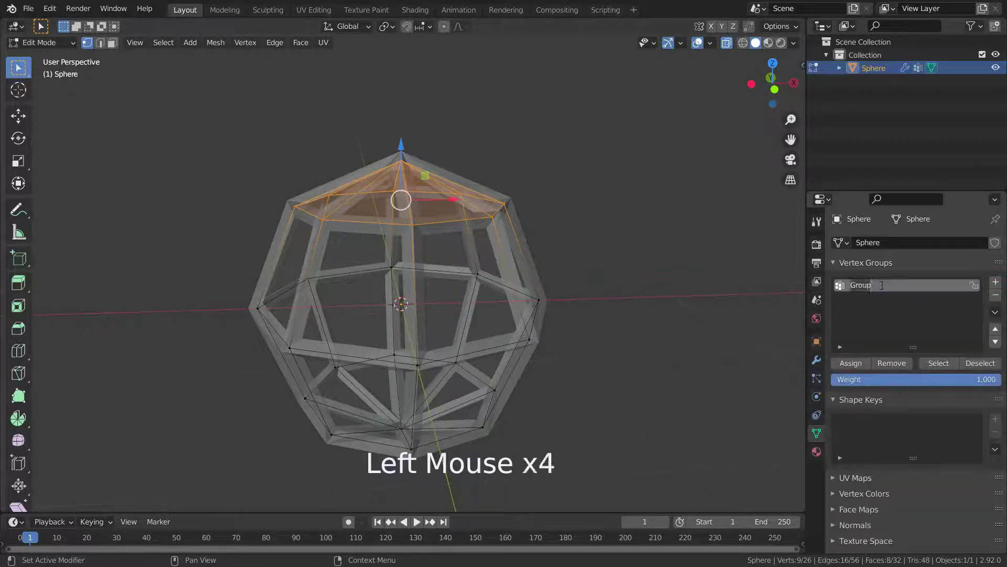
text(top vertices)
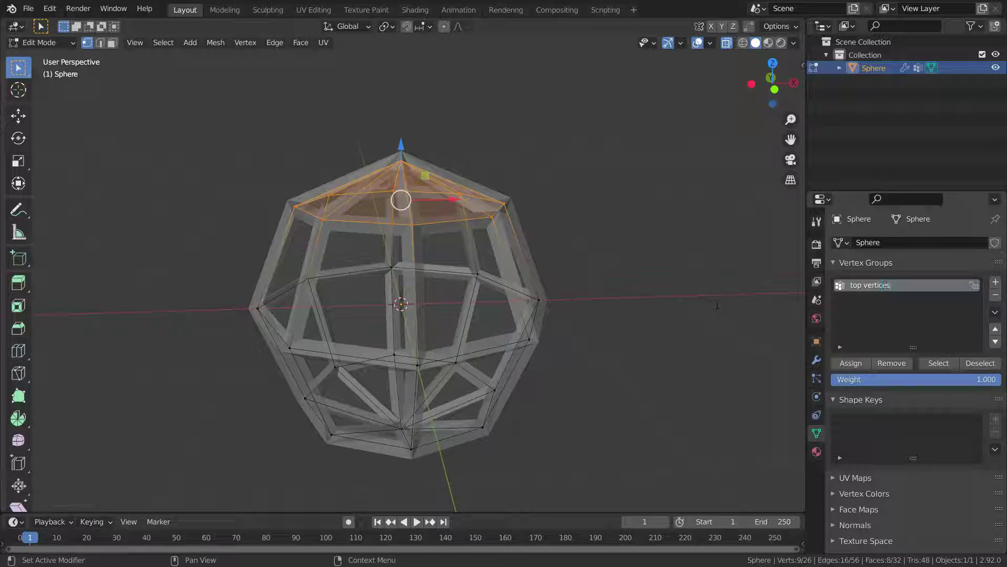
click(717, 305)
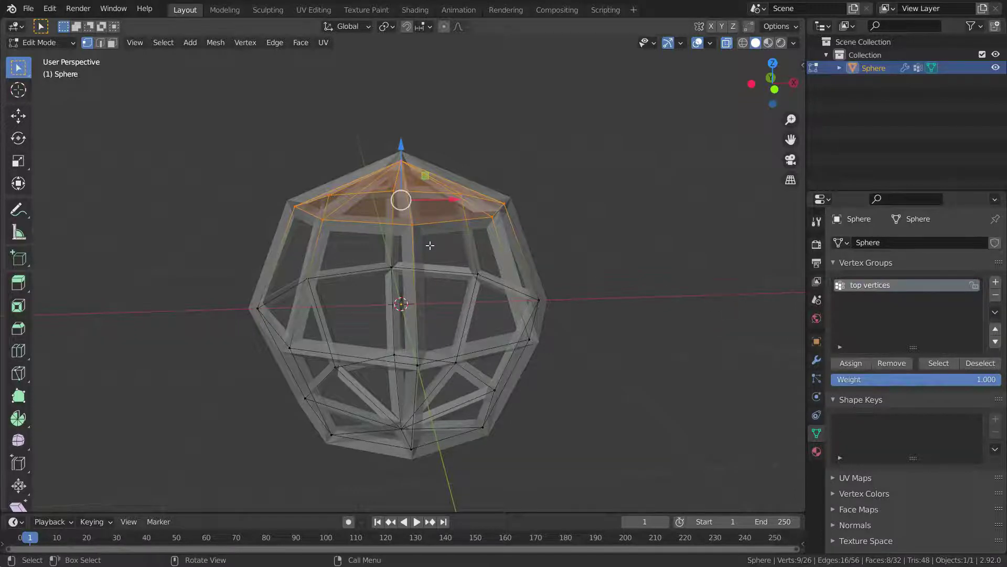
scroll(430, 245, up, 2)
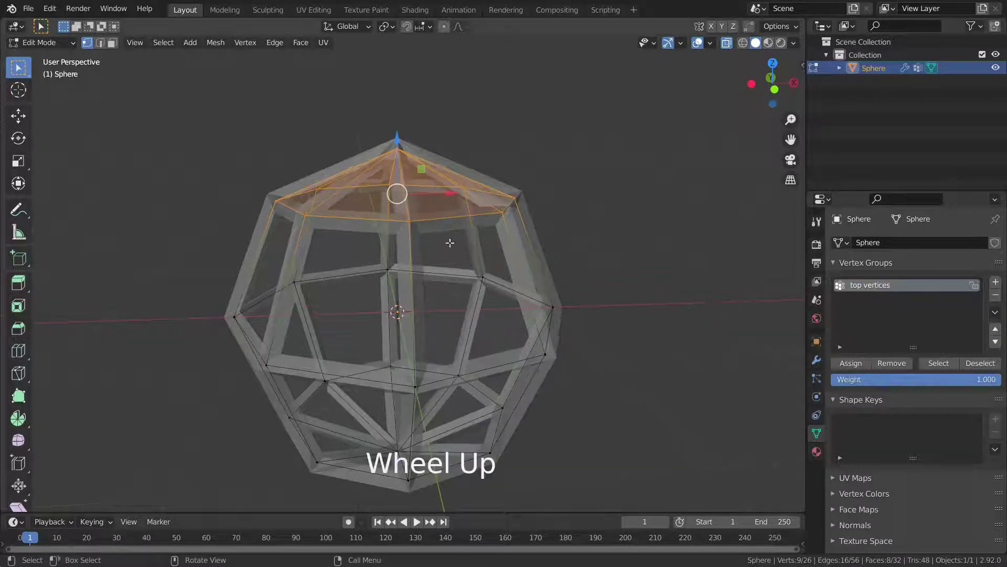
click(857, 363)
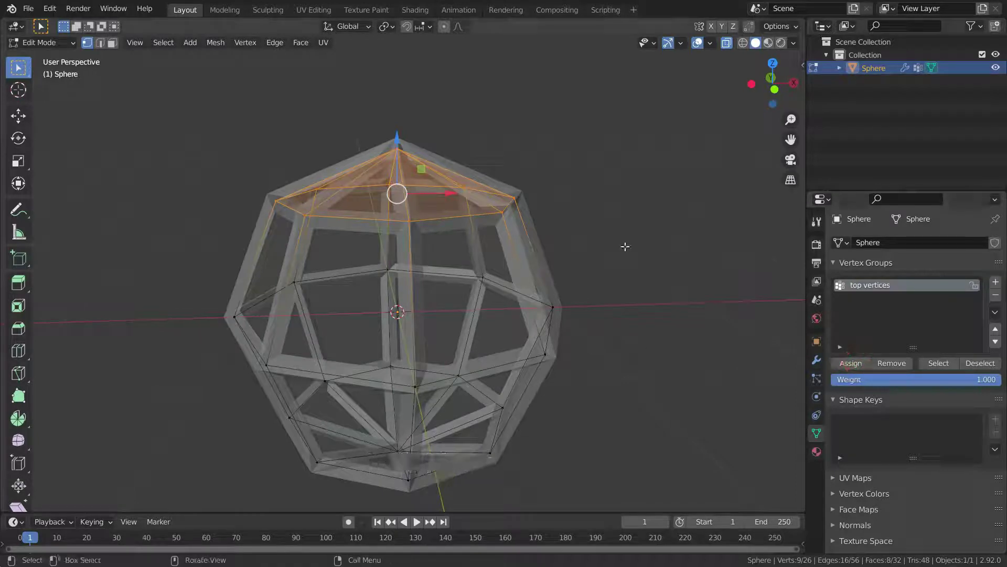
Step: Set the Wireframe modifier's vertex group to 'top vertices' and turn off X-ray
click(816, 360)
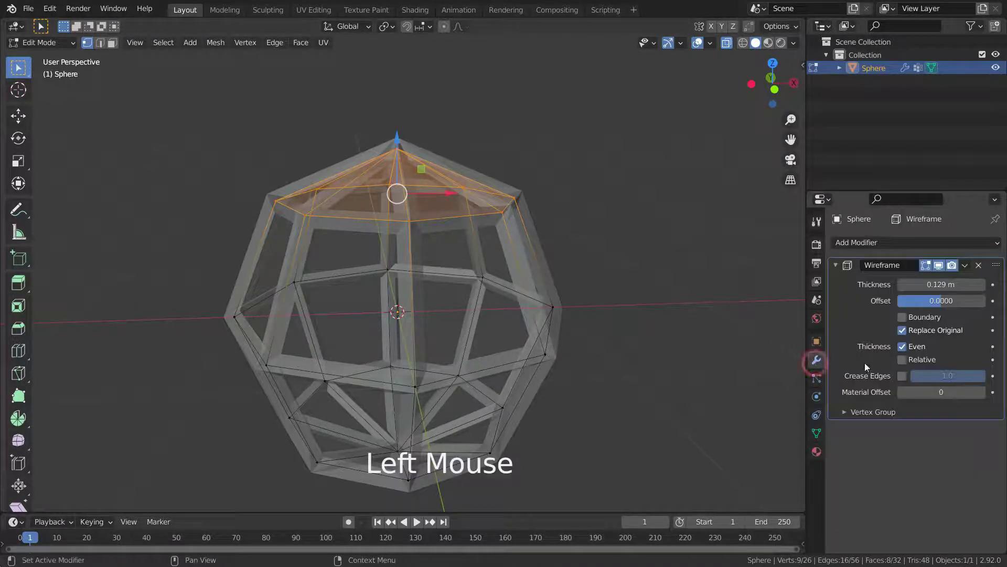
click(849, 411)
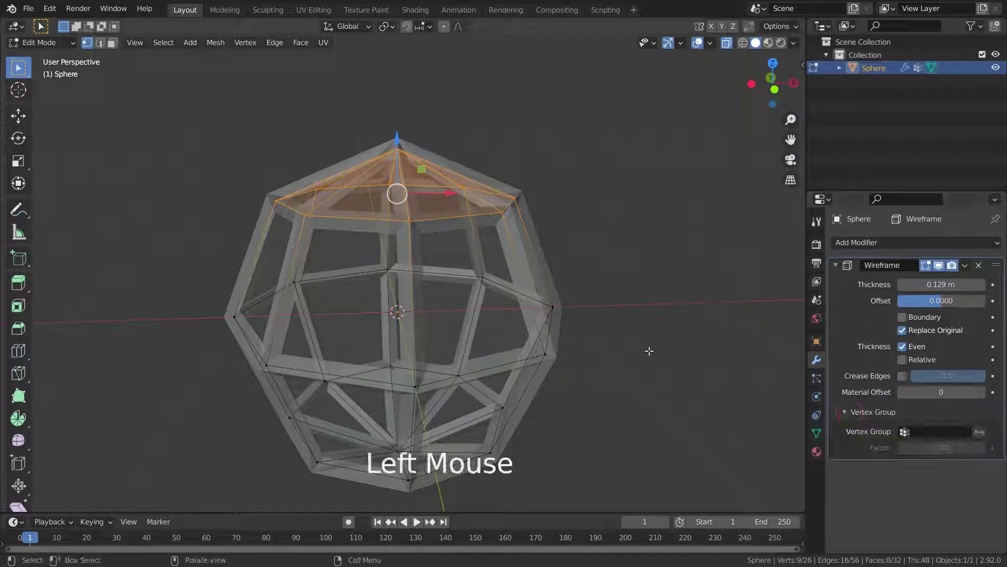
click(904, 432)
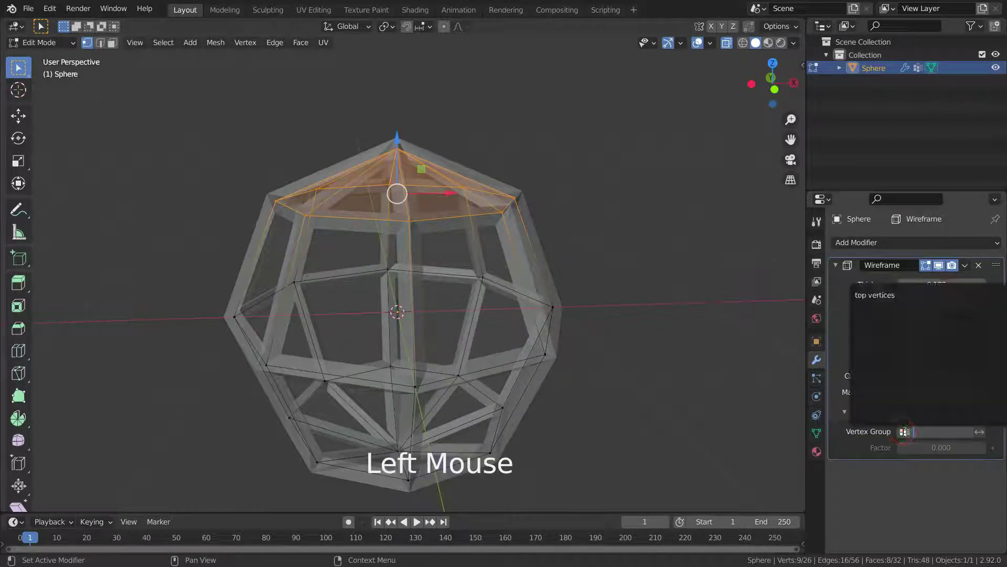
click(894, 295)
middle_drag(597, 338, 627, 318)
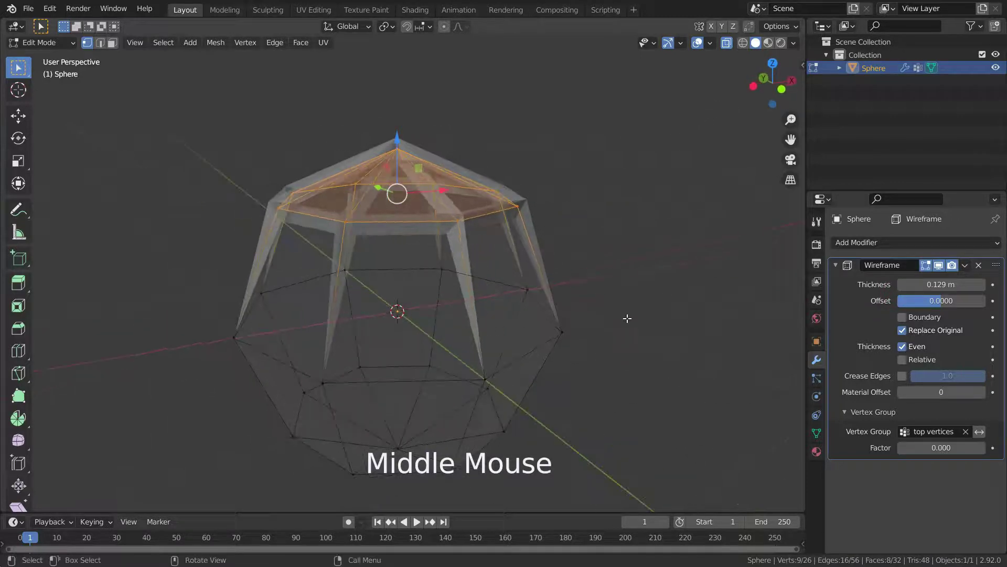
key(alt+z)
Step: Tune the vertex group Factor to 0.218 so only the top struts stay thick
scroll(611, 293, down, 2)
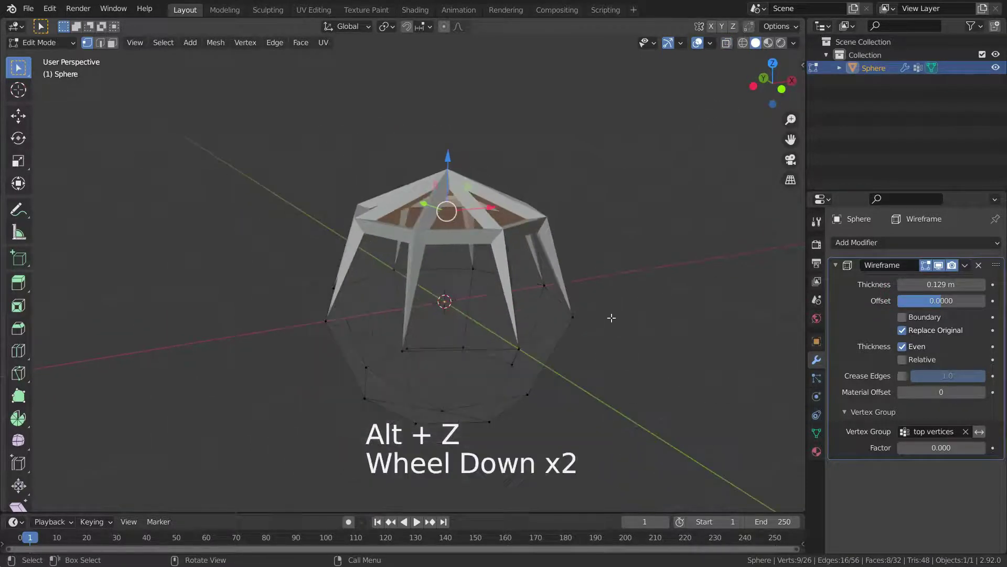
scroll(616, 329, up, 2)
mouse_move(616, 329)
middle_down()
mouse_move(620, 288)
mouse_move(639, 320)
mouse_move(600, 330)
middle_up()
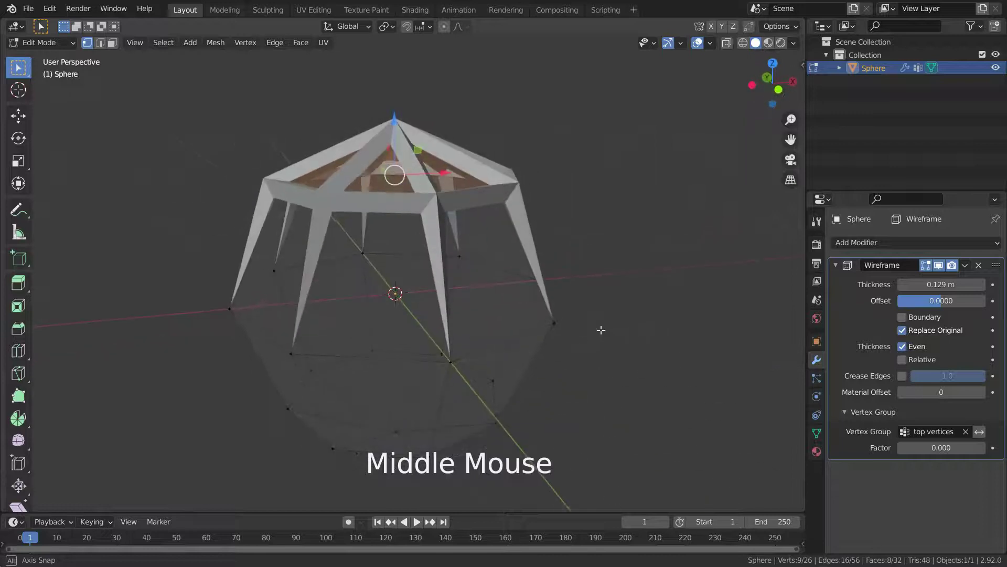
scroll(603, 314, down, 1)
scroll(604, 314, down, 1)
scroll(567, 364, up, 1)
middle_drag(566, 364, 612, 362)
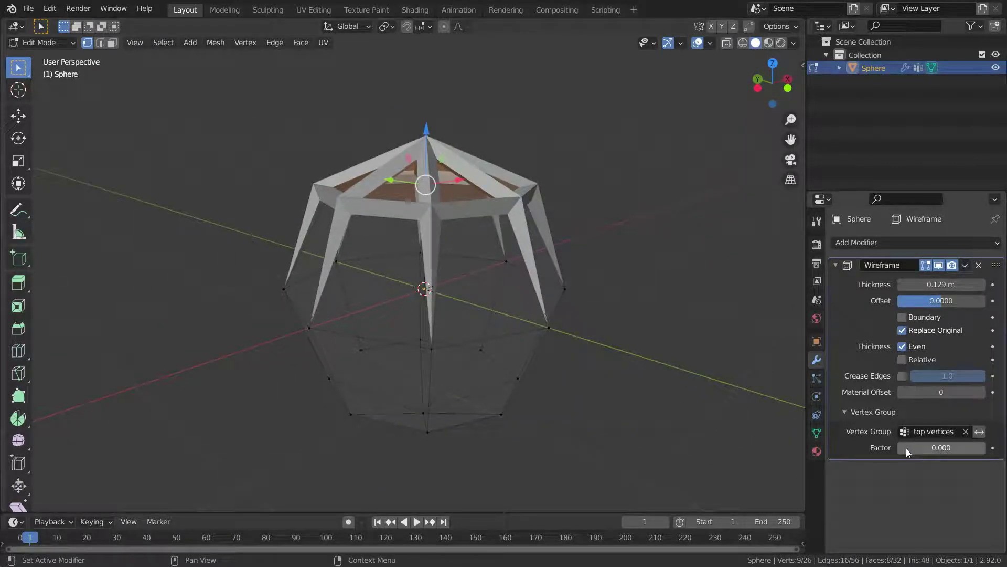
drag(905, 448, 931, 448)
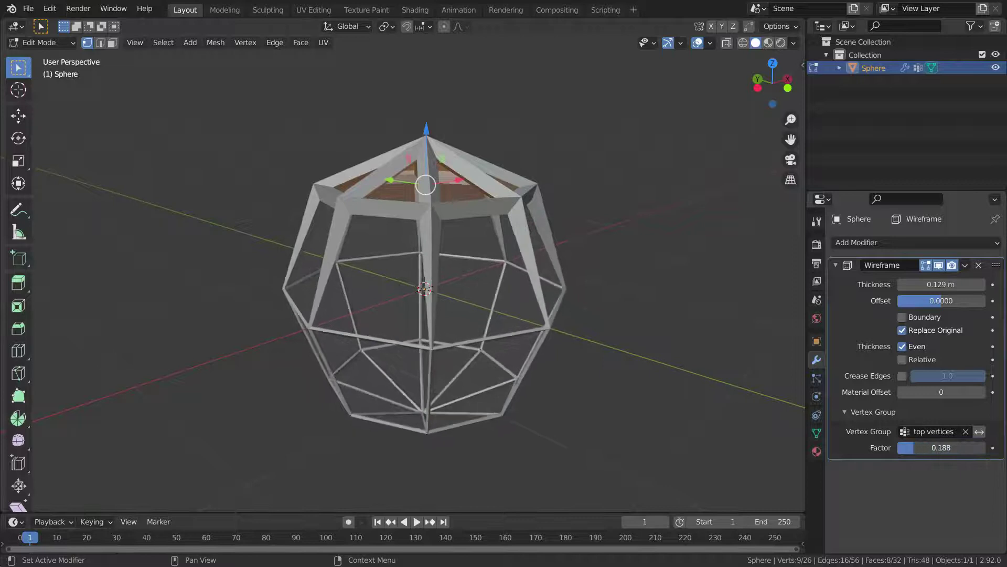
drag(941, 448, 930, 447)
middle_drag(451, 389, 466, 405)
drag(941, 448, 917, 447)
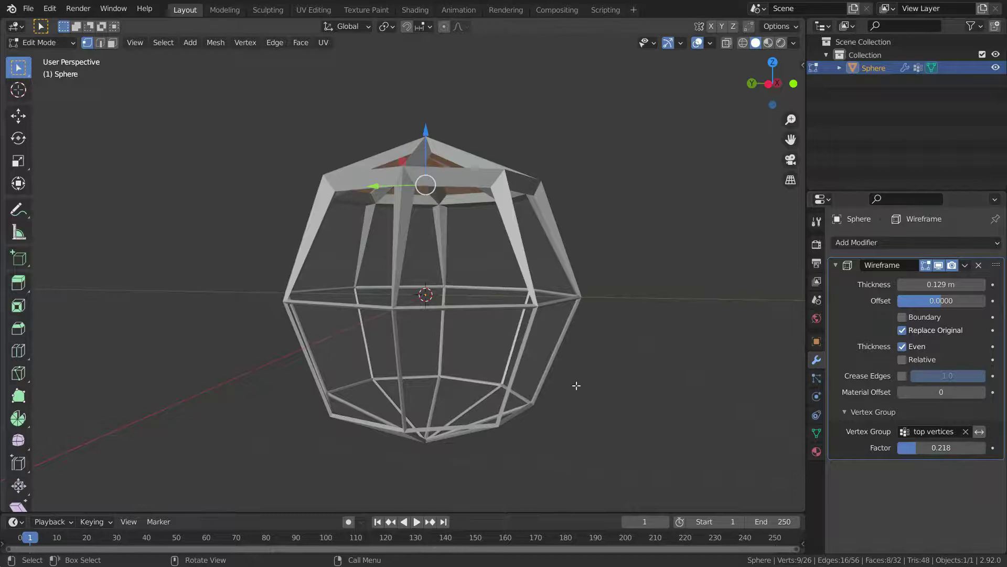
middle_drag(509, 302, 394, 287)
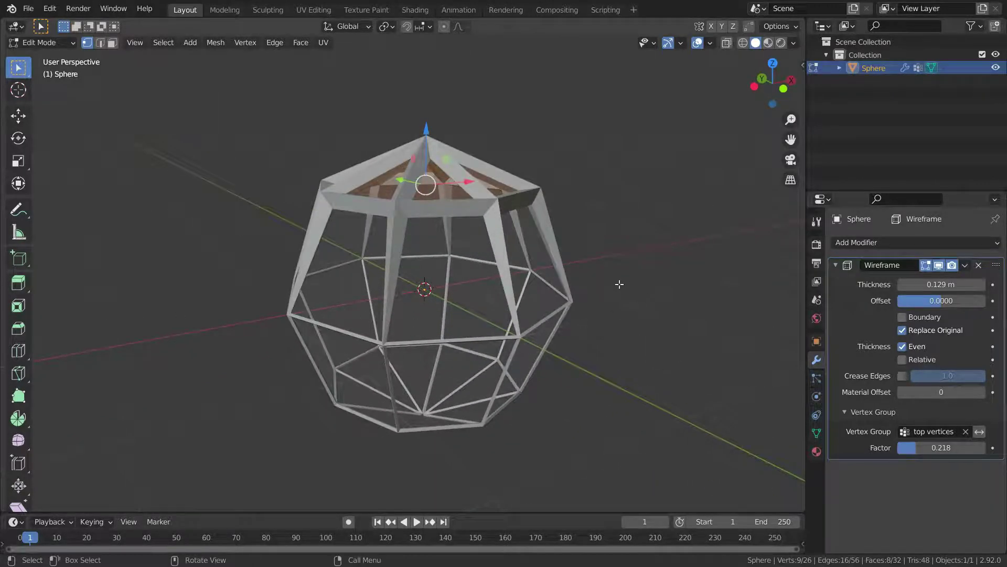
Step: Uncheck Replace Original and give the sphere a new red material
click(518, 160)
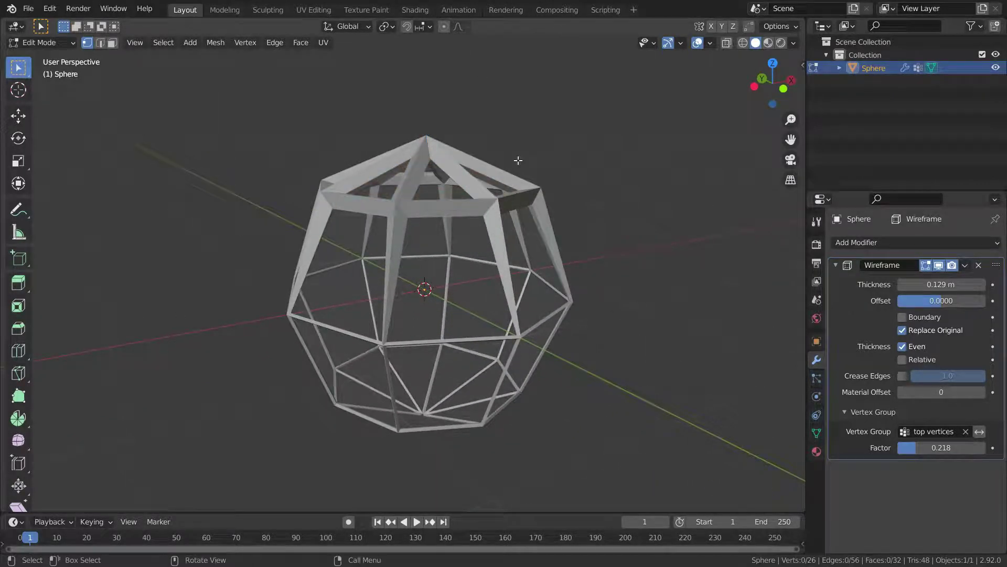
click(901, 330)
scroll(441, 290, up, 1)
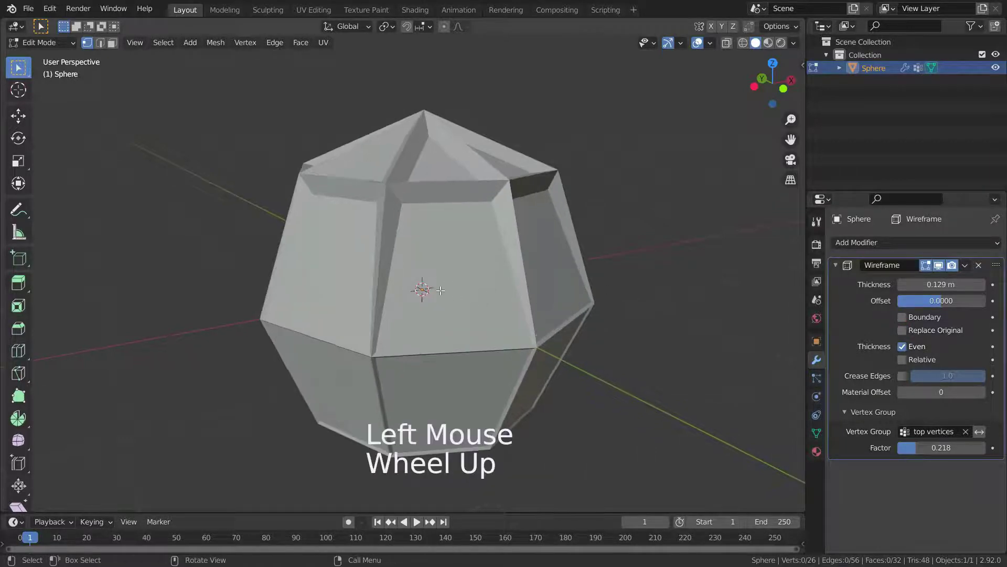
click(817, 452)
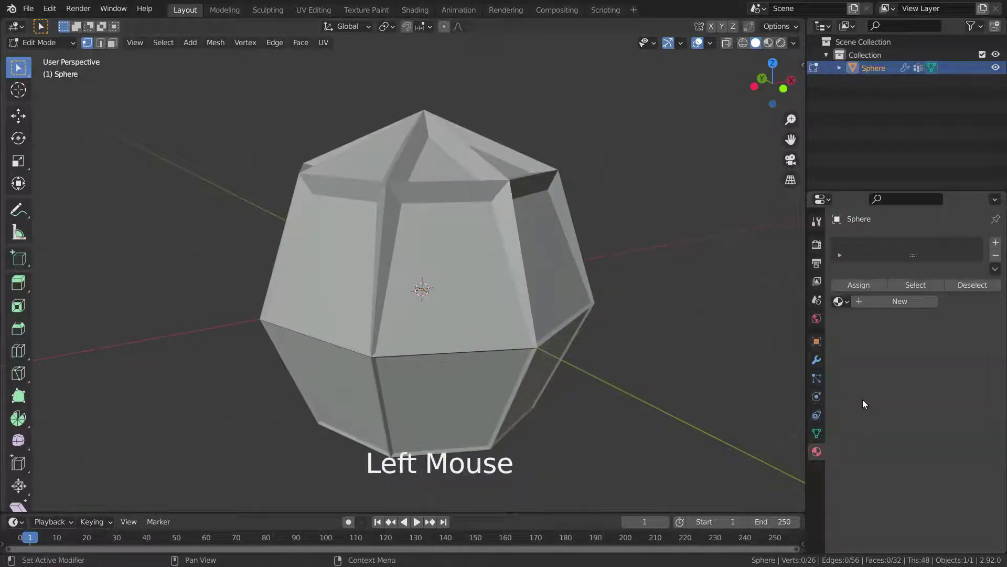
click(907, 303)
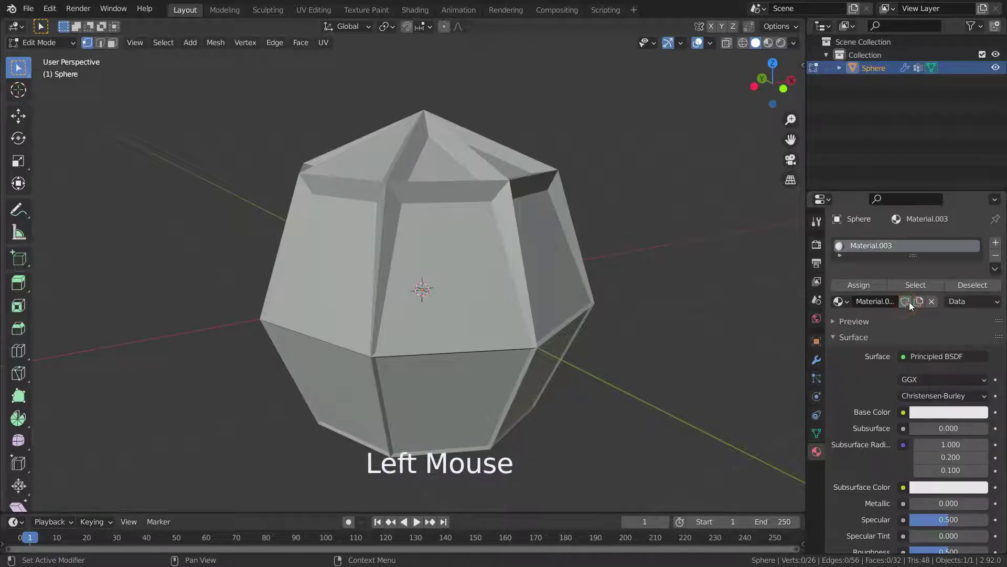
click(944, 414)
drag(923, 279, 925, 315)
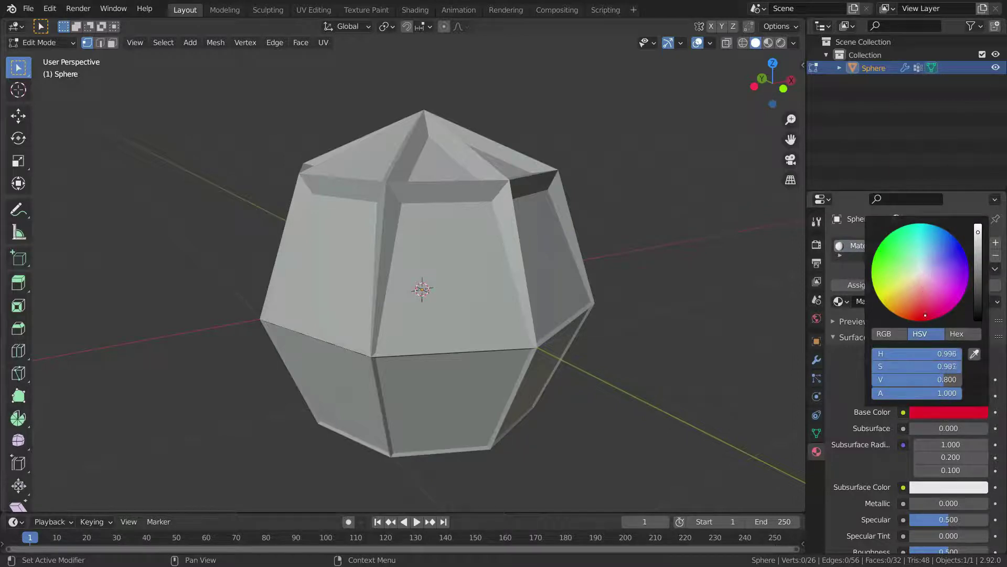
Step: Add a second material slot with a black material and switch to Material Preview
click(996, 244)
click(898, 332)
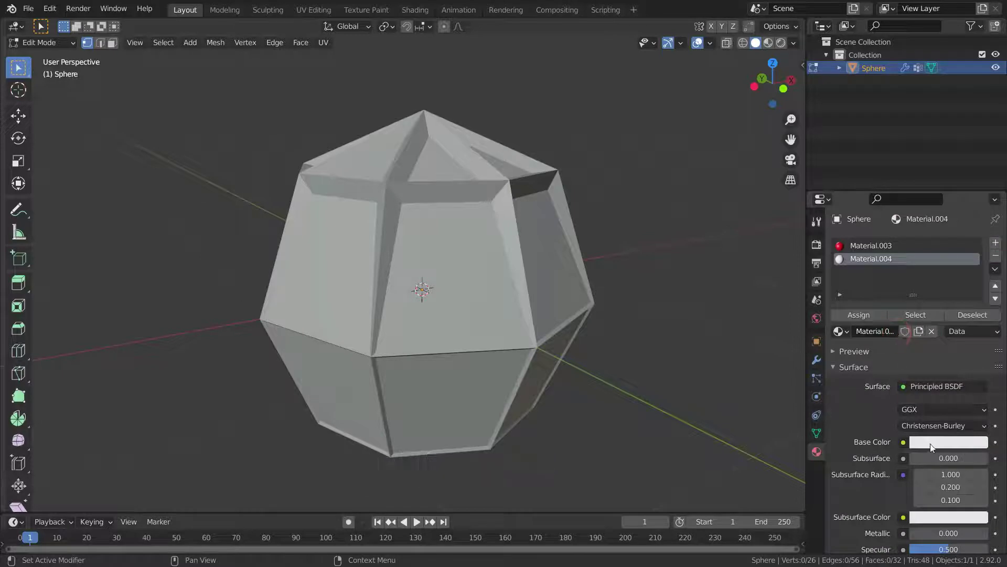
click(930, 443)
drag(977, 263, 978, 349)
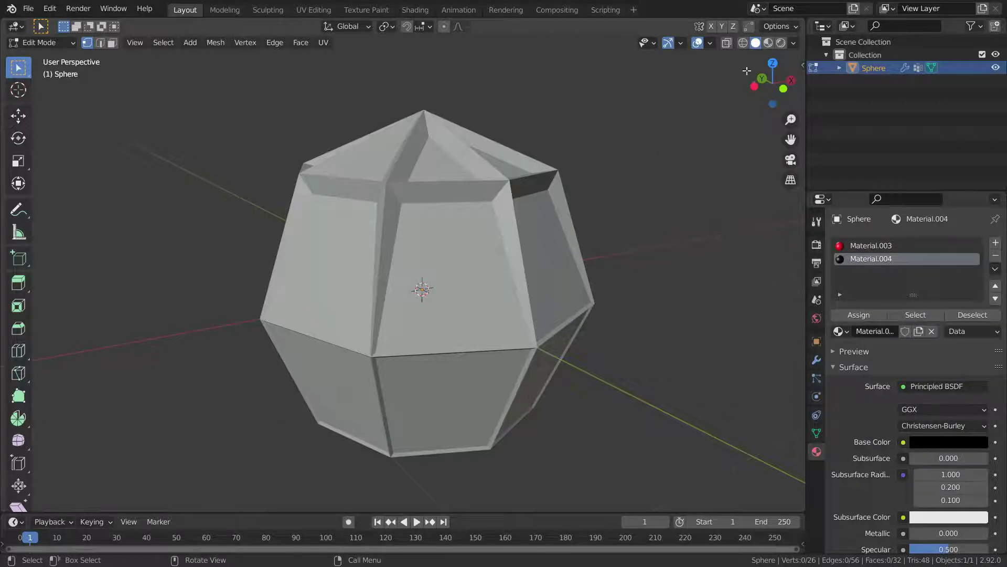
click(768, 44)
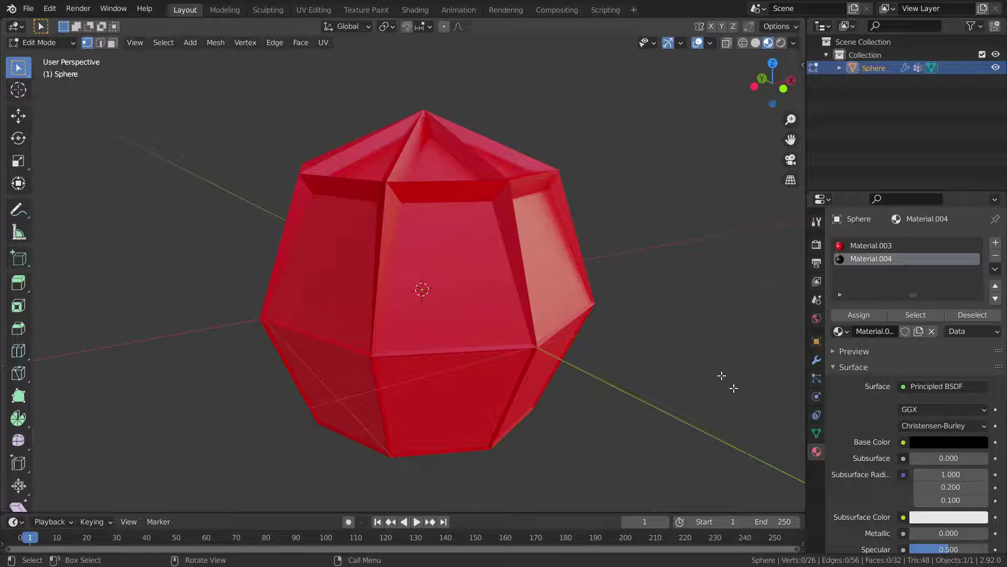
Step: Set the Wireframe Material Offset to 1 so the struts use the black material
click(816, 360)
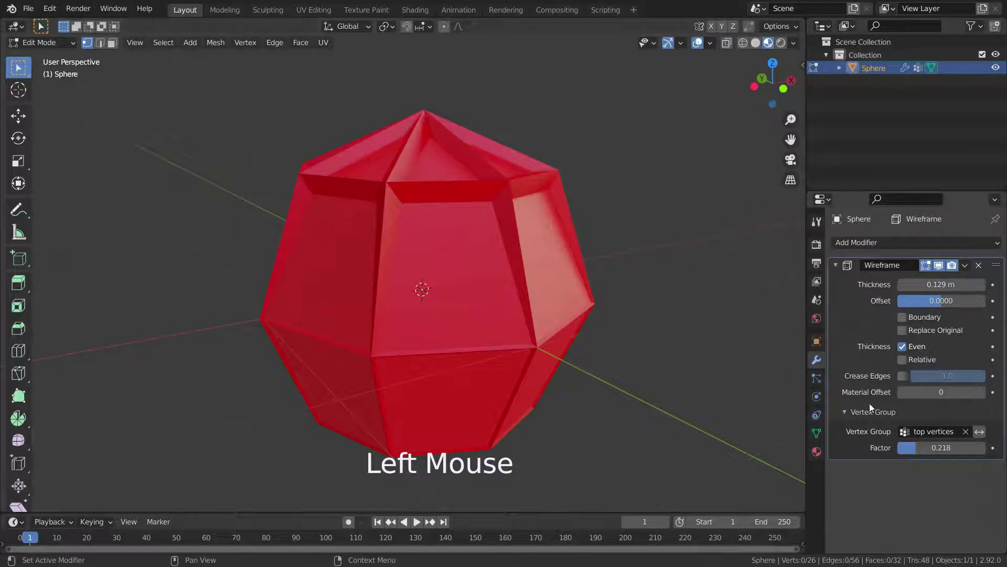
click(981, 392)
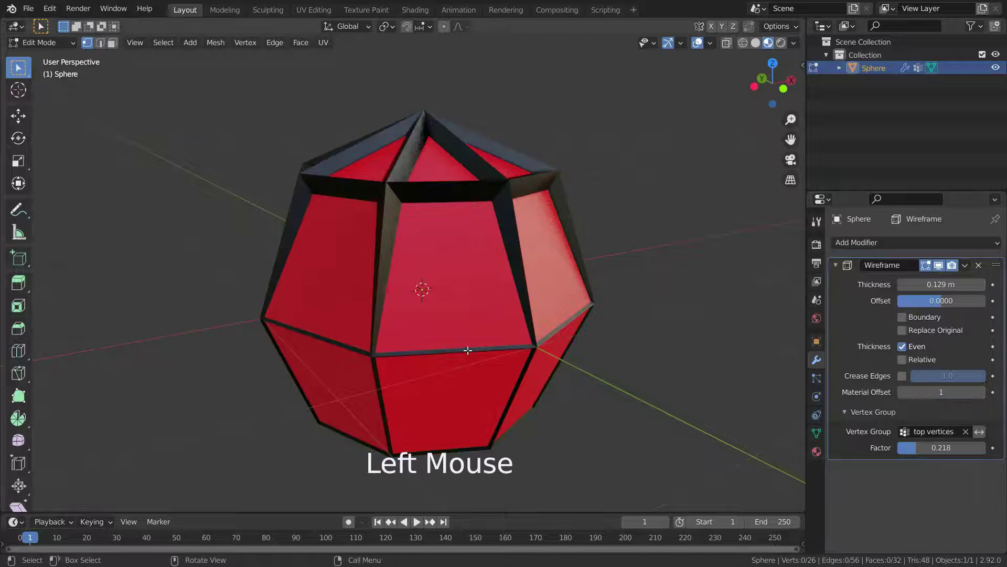
middle_drag(468, 350, 473, 386)
scroll(472, 386, down, 3)
scroll(472, 387, up, 2)
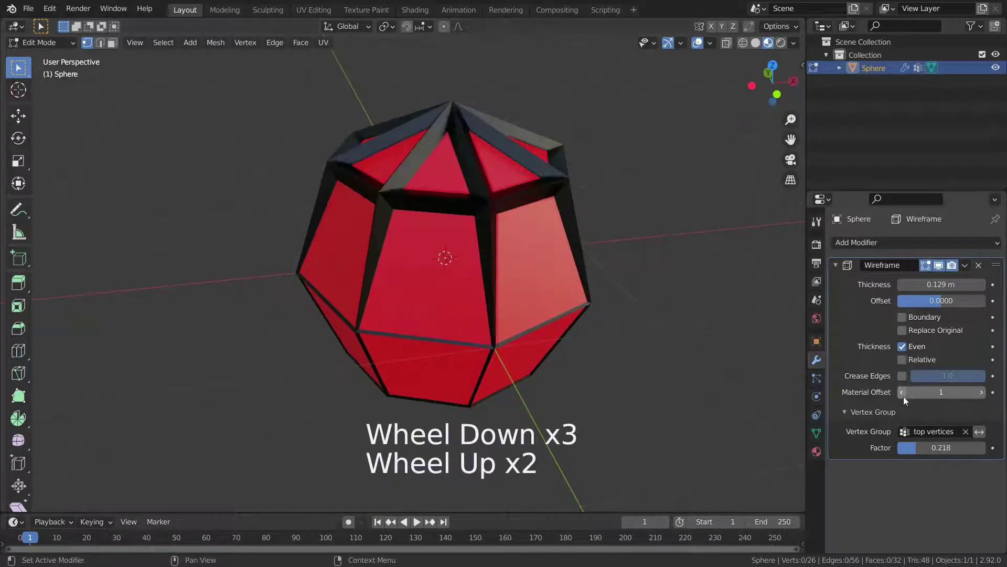
click(901, 392)
click(981, 392)
middle_drag(567, 278, 504, 274)
scroll(574, 282, down, 4)
scroll(575, 281, up, 1)
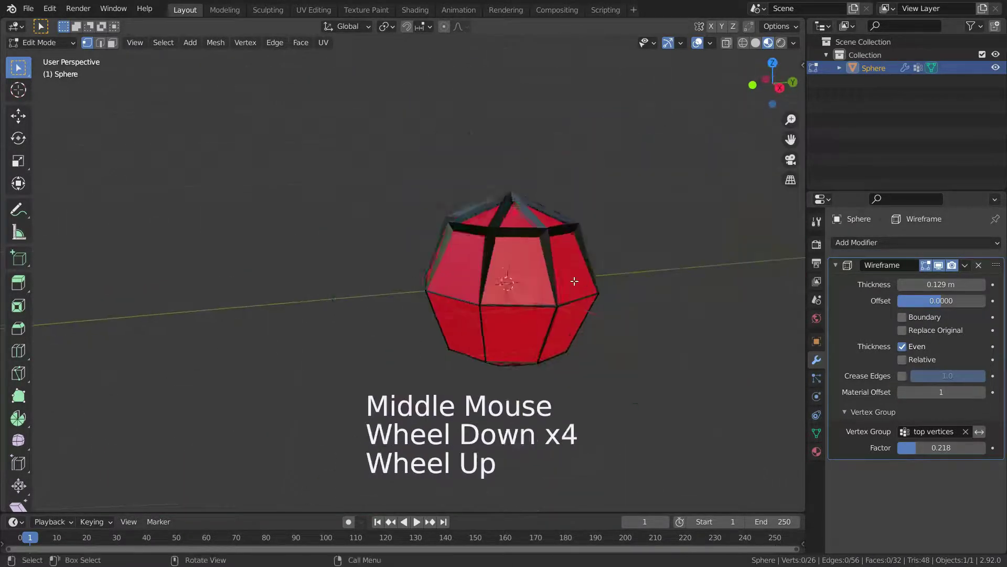
scroll(574, 281, up, 3)
middle_drag(575, 281, 504, 281)
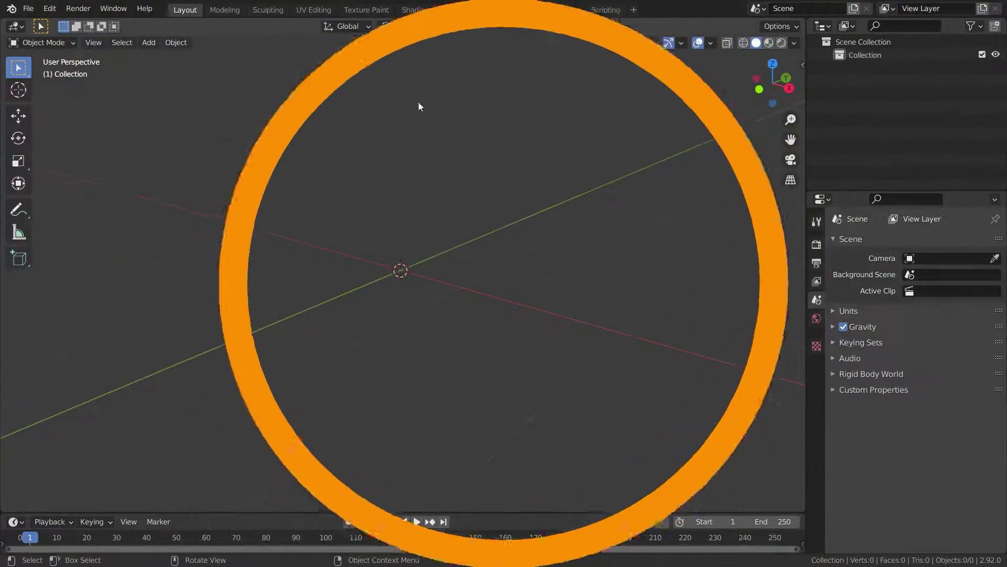
Step: Add a cube with a Wireframe modifier and enter Edit Mode on it
key(shift+a)
mouse_move(370, 84)
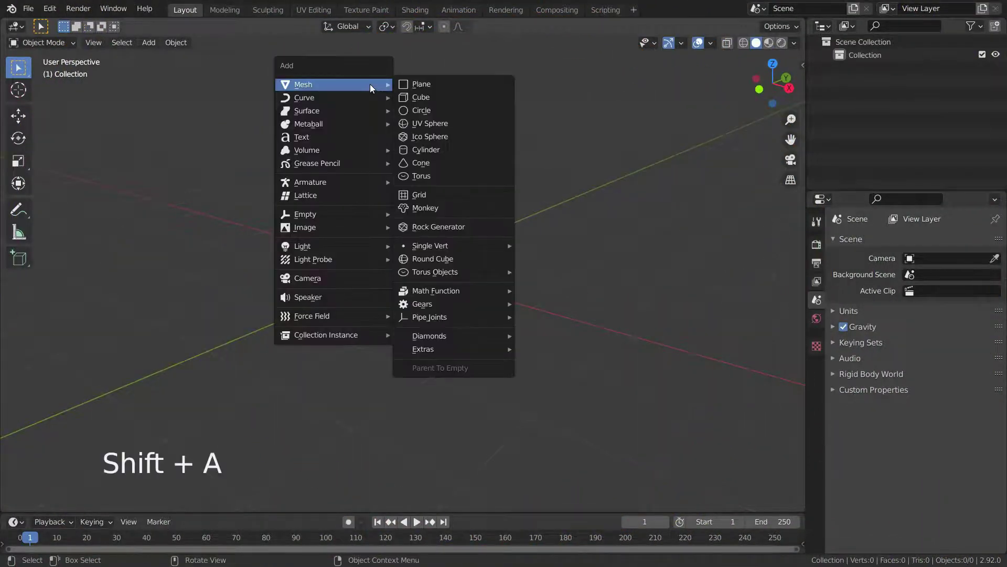
click(427, 94)
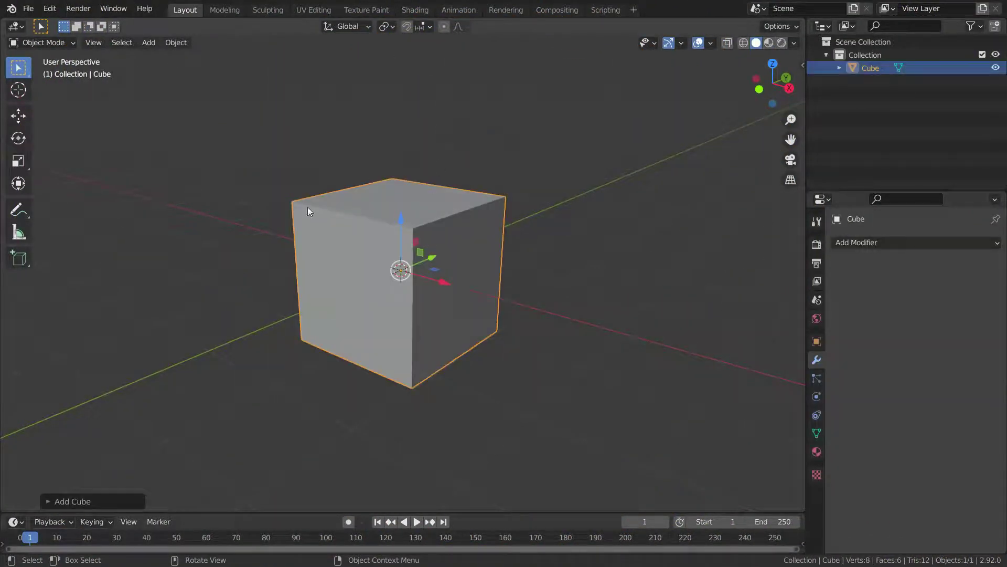
click(858, 242)
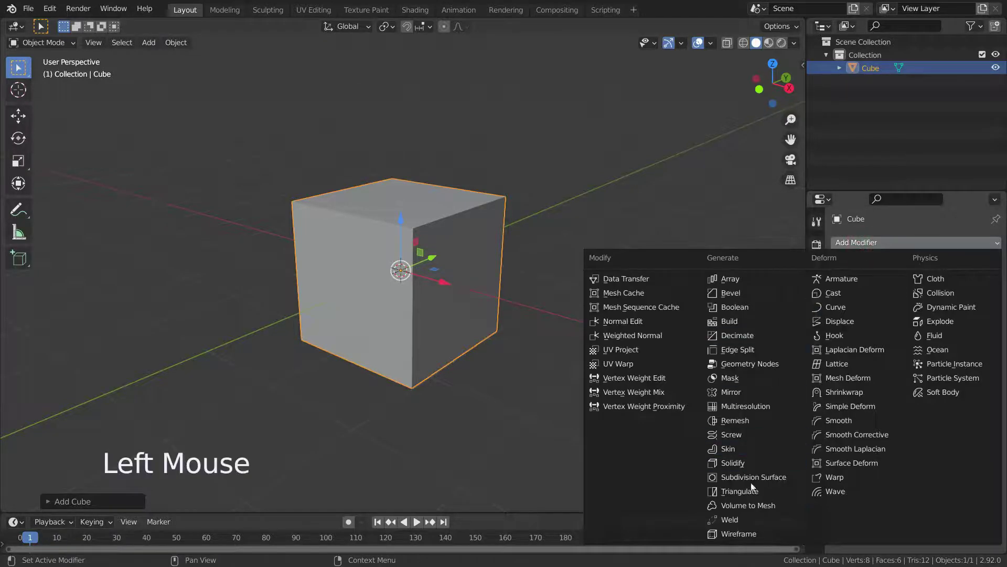
click(734, 533)
scroll(438, 230, up, 1)
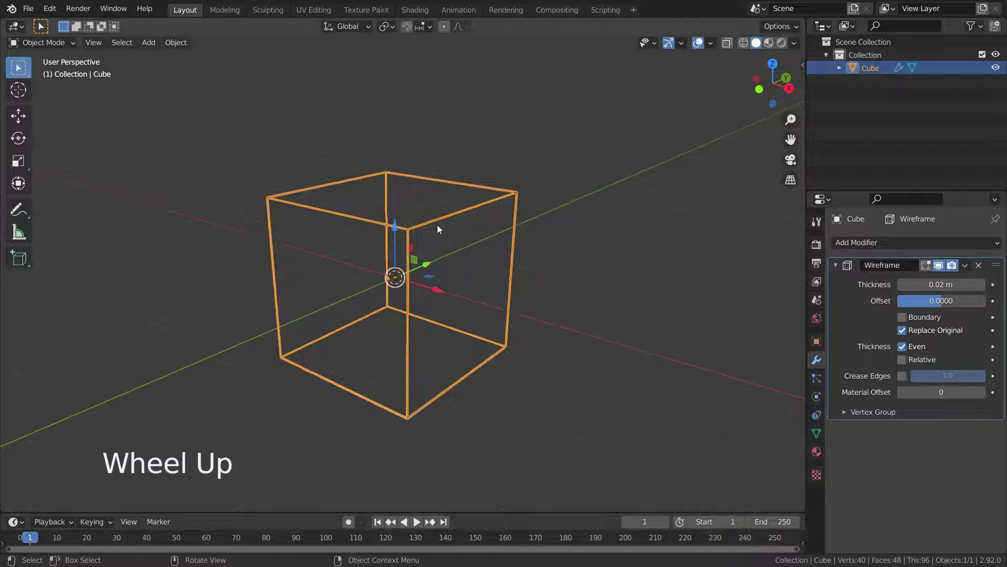
key(Tab)
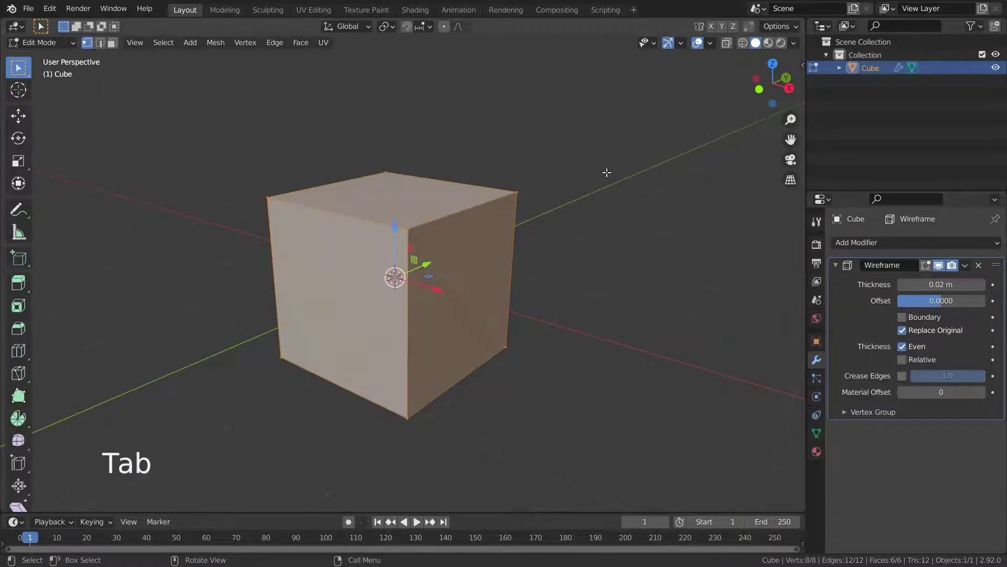
Step: Show the wireframe result in Edit Mode, then view the cube front-on in X-ray, zoomed to its top-right corner
scroll(370, 232, up, 1)
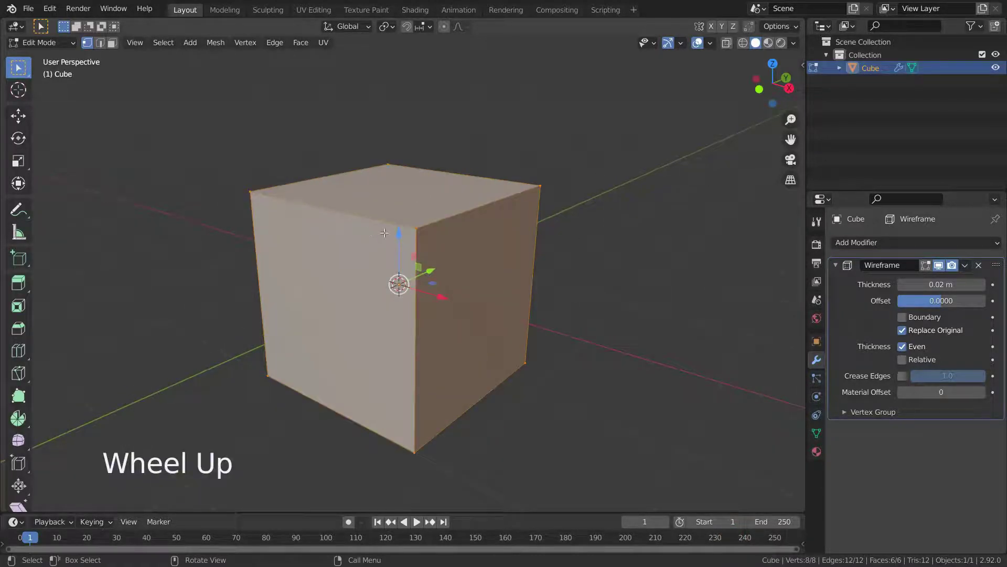
click(925, 266)
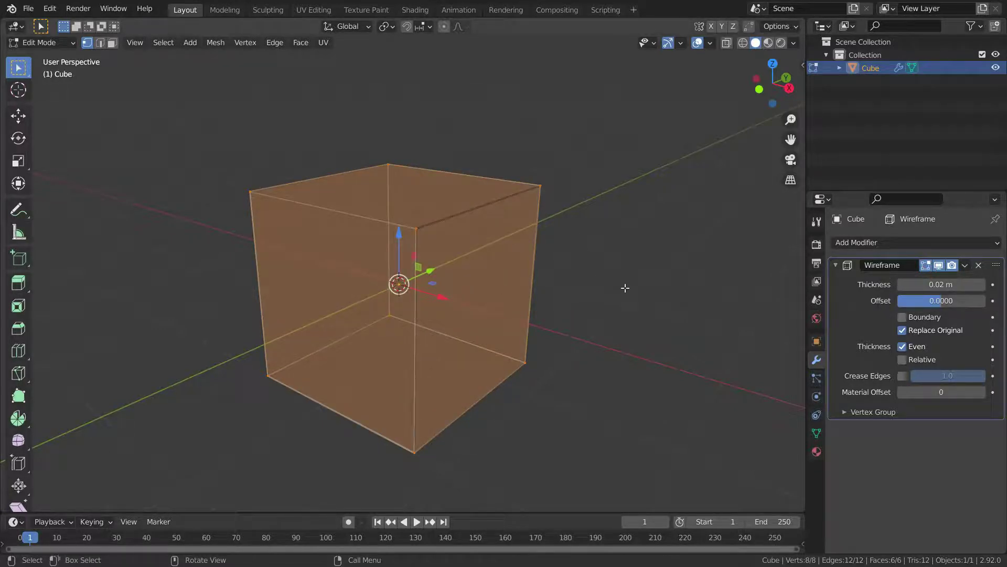
key(KP_1)
scroll(525, 157, up, 2)
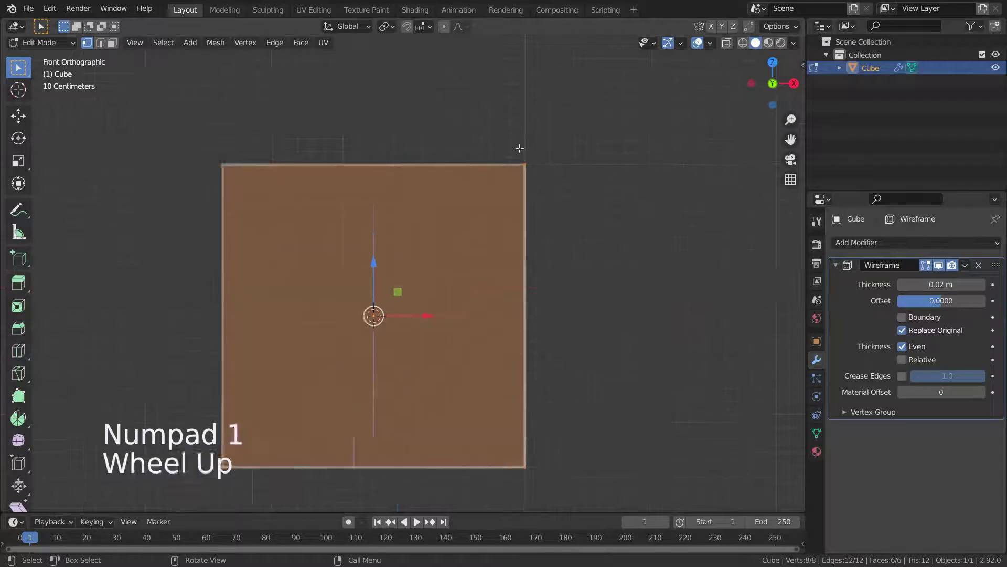
scroll(522, 173, up, 14)
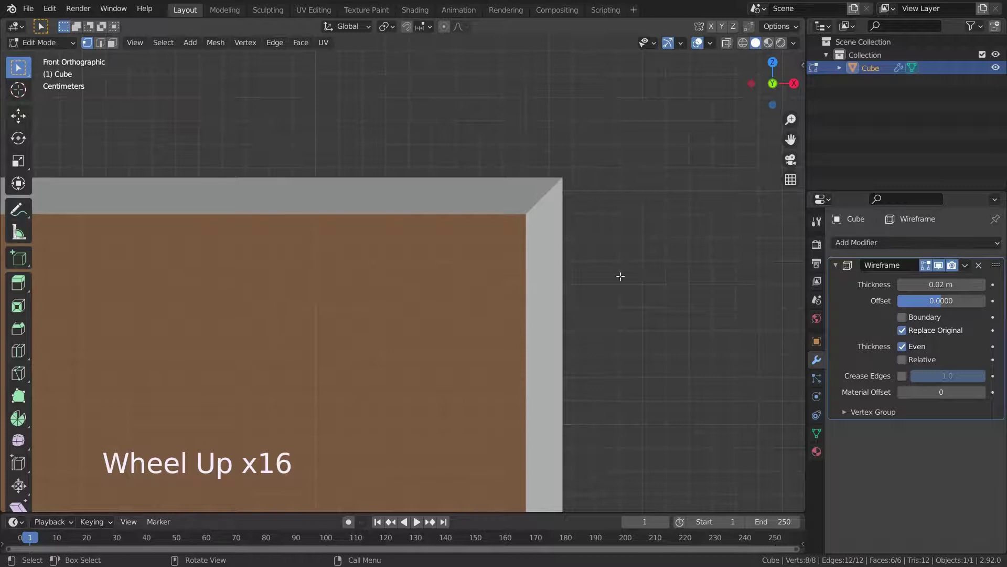
key(alt+z)
scroll(578, 203, up, 3)
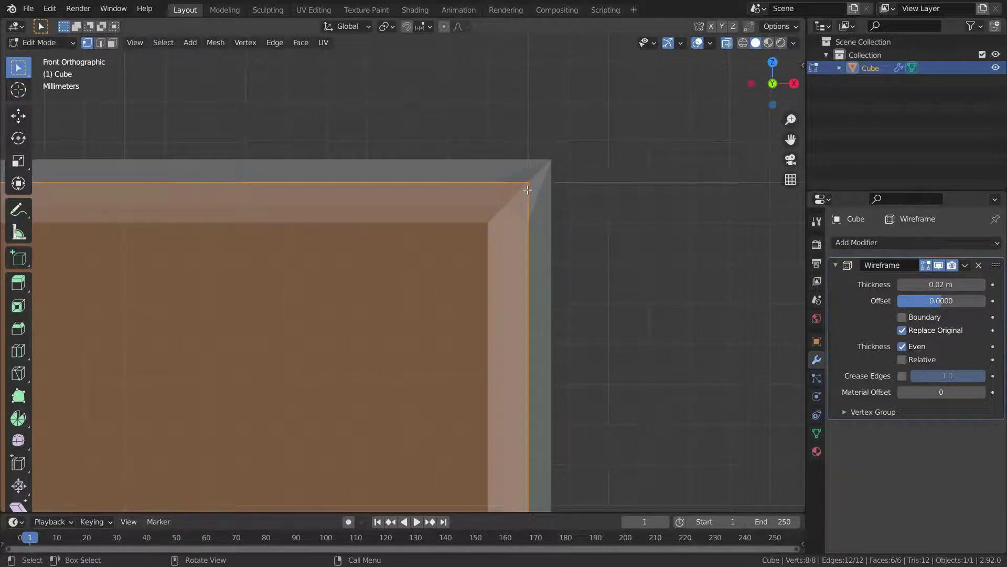
Step: Thicken the wireframe struts and try pushing the Offset outward
drag(914, 283, 976, 284)
scroll(567, 351, down, 4)
scroll(574, 367, up, 2)
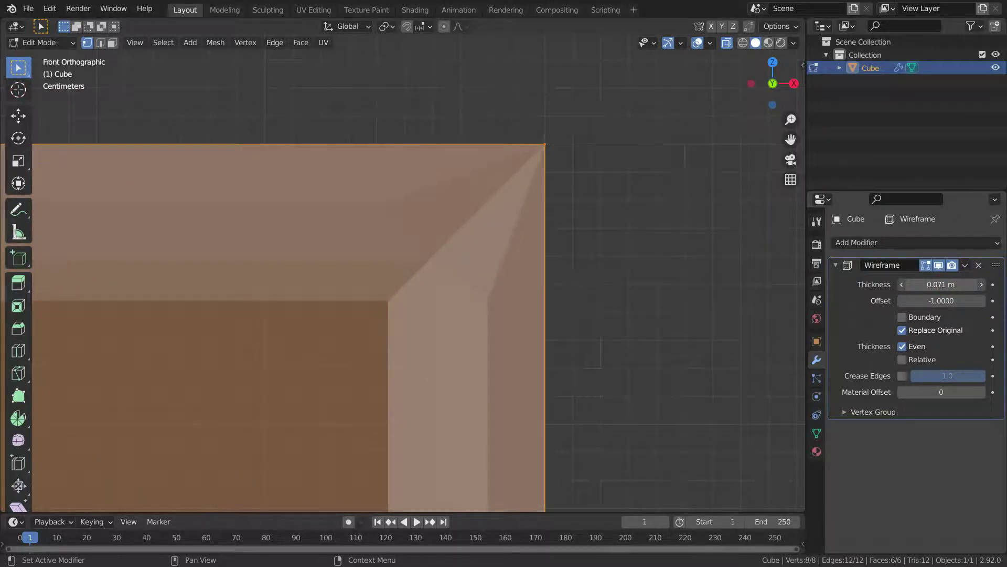
drag(908, 300, 944, 301)
scroll(449, 304, down, 5)
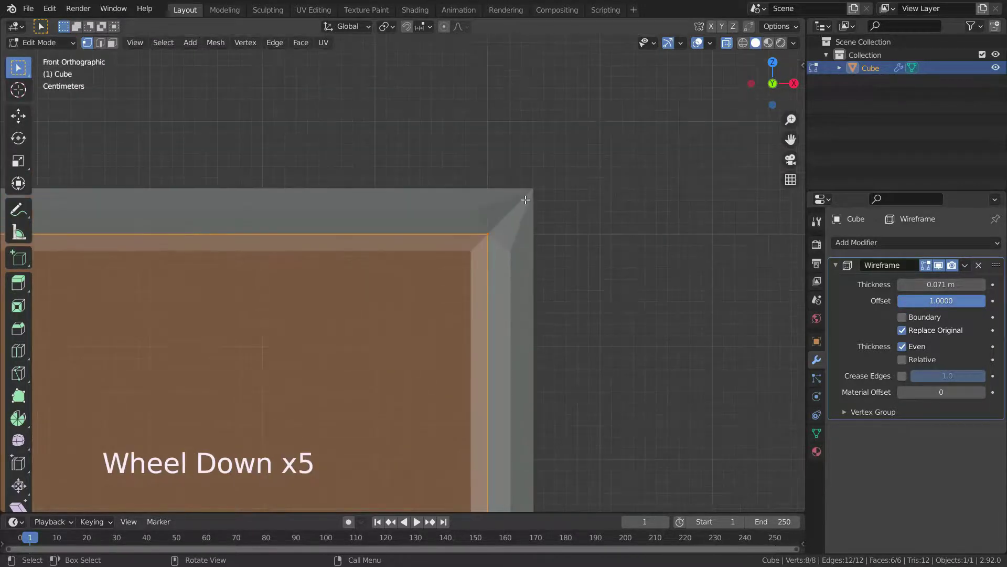
scroll(525, 199, up, 4)
Step: Settle on Thickness 0.15 m with Offset 0, then orbit back to a perspective view
drag(912, 284, 944, 283)
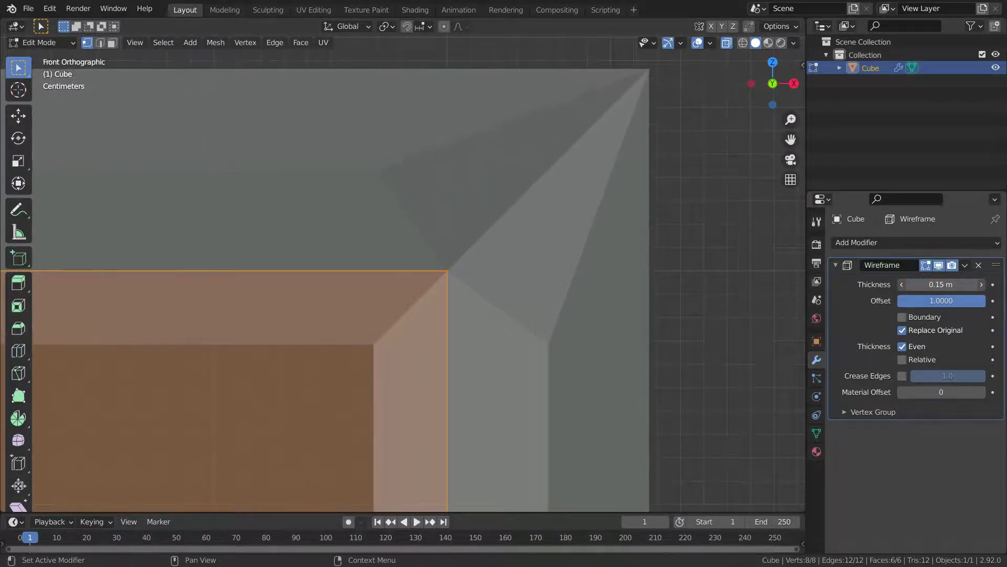
click(930, 300)
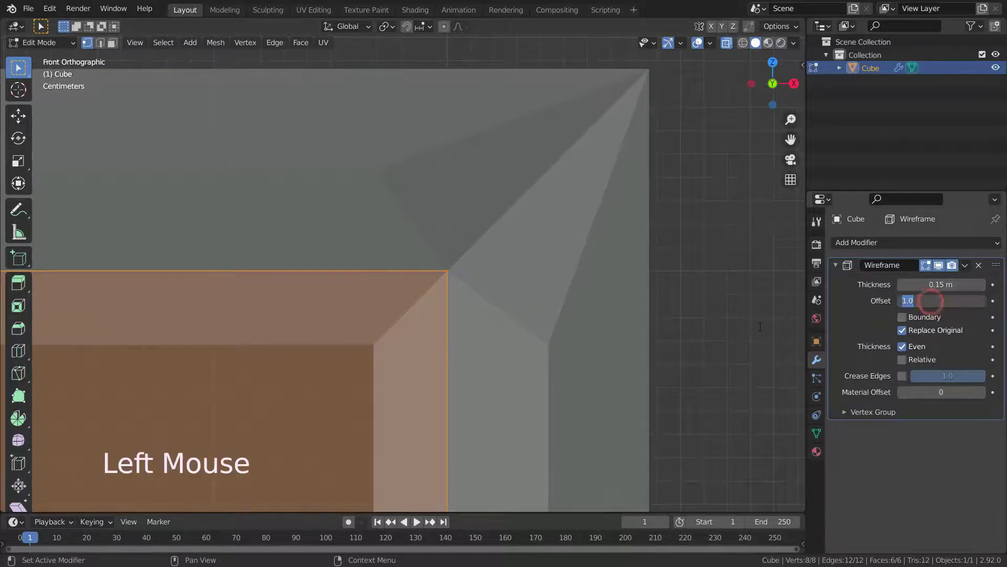
text(0)
key(Return)
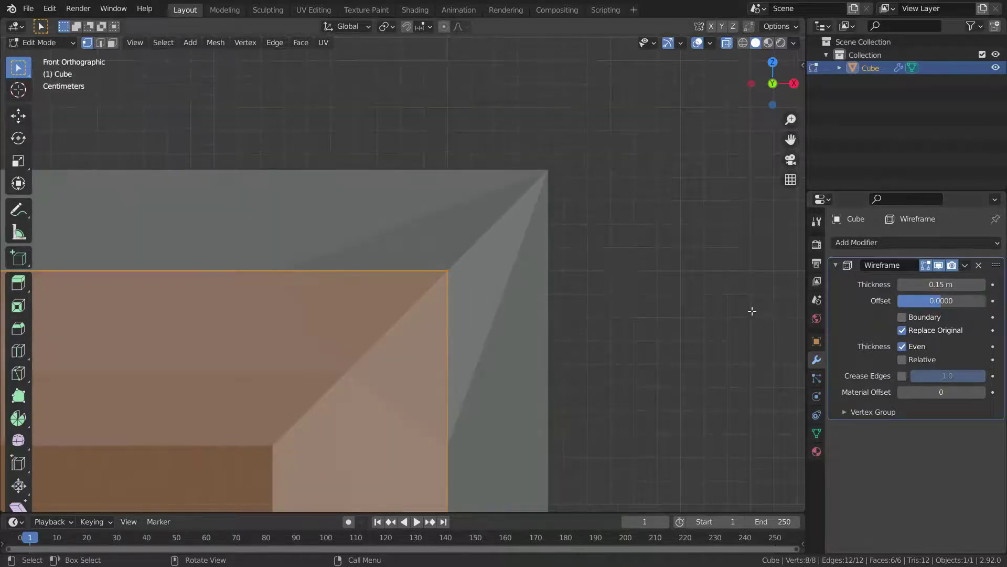
scroll(562, 184, down, 7)
scroll(562, 243, up, 4)
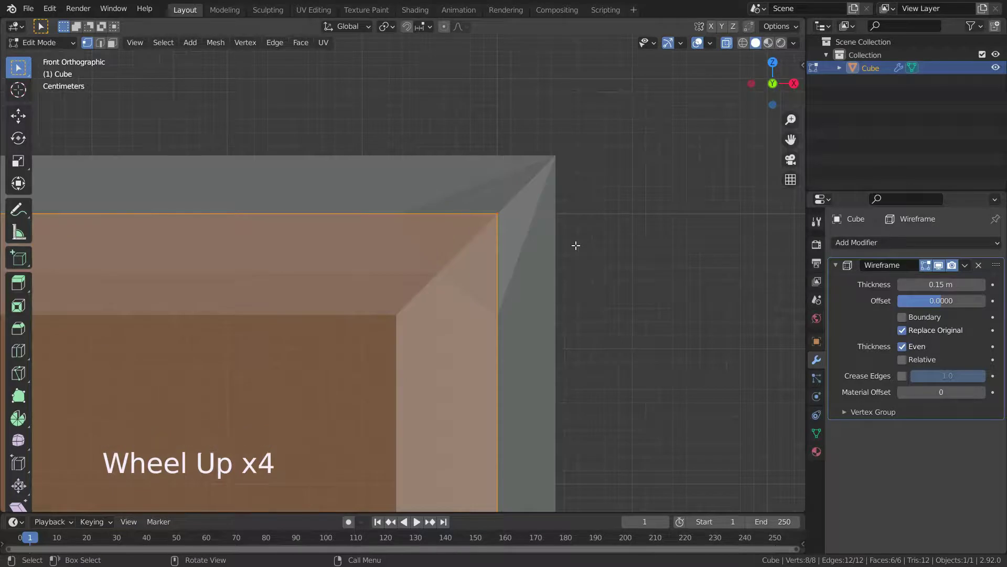
scroll(567, 214, down, 3)
middle_drag(571, 236, 553, 288)
scroll(538, 254, down, 5)
scroll(538, 254, up, 3)
scroll(627, 362, down, 5)
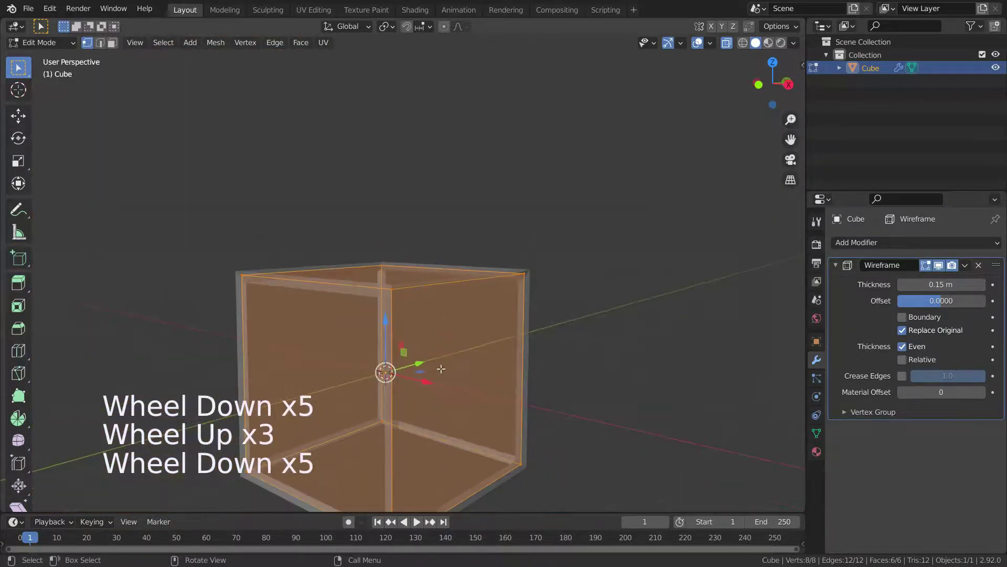
Step: Select the four vertices of the cube's right side and delete only that face
click(632, 365)
scroll(372, 329, up, 1)
click(399, 276)
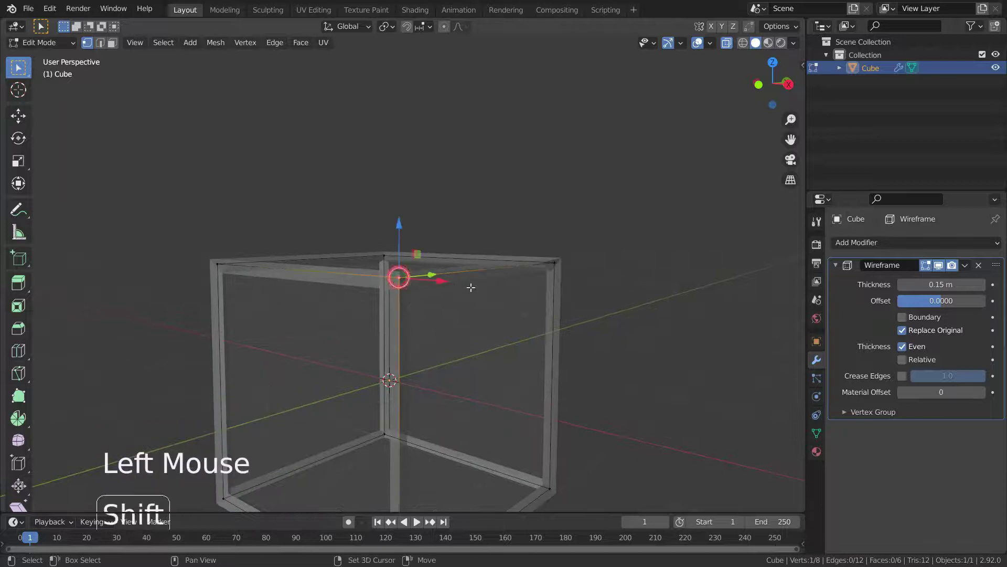
shift+click(554, 262)
scroll(430, 355, down, 4)
scroll(430, 355, up, 2)
shift+click(434, 377)
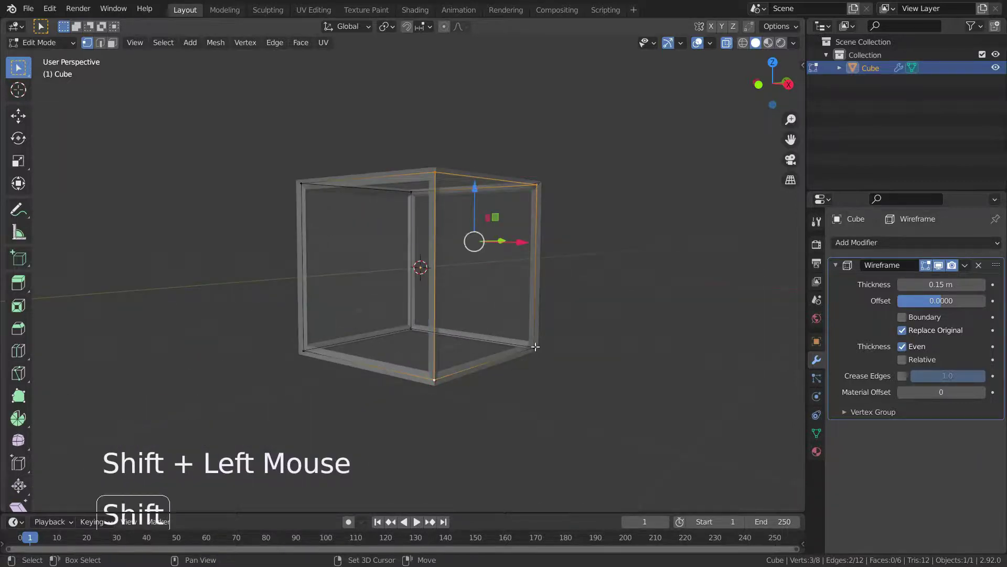
shift+click(533, 346)
scroll(472, 262, down, 3)
scroll(472, 262, up, 3)
scroll(462, 268, up, 2)
middle_drag(461, 268, 455, 264)
key(Delete)
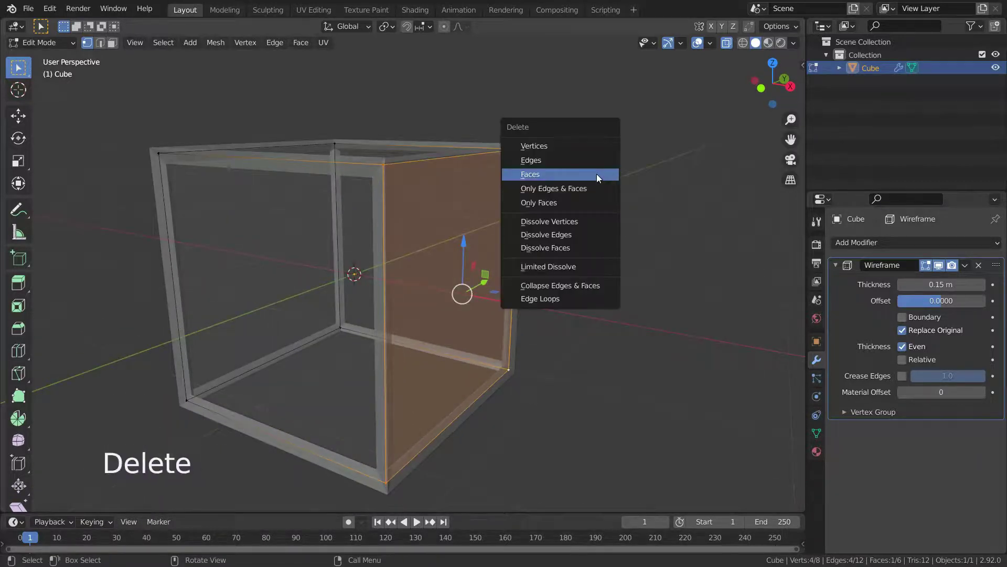
click(560, 175)
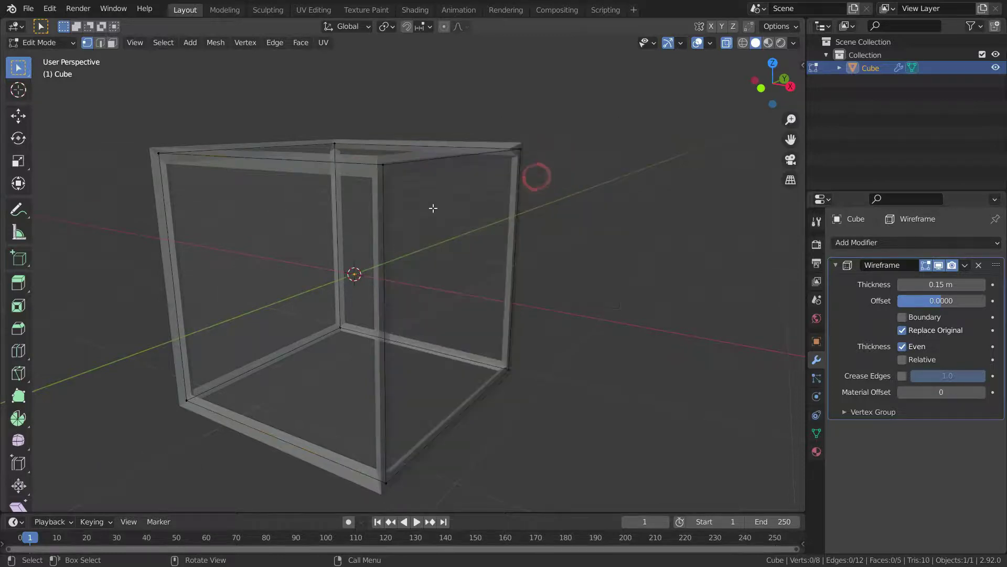
Step: Turn off X-ray and orbit around the open-sided cube to inspect it
key(alt+z)
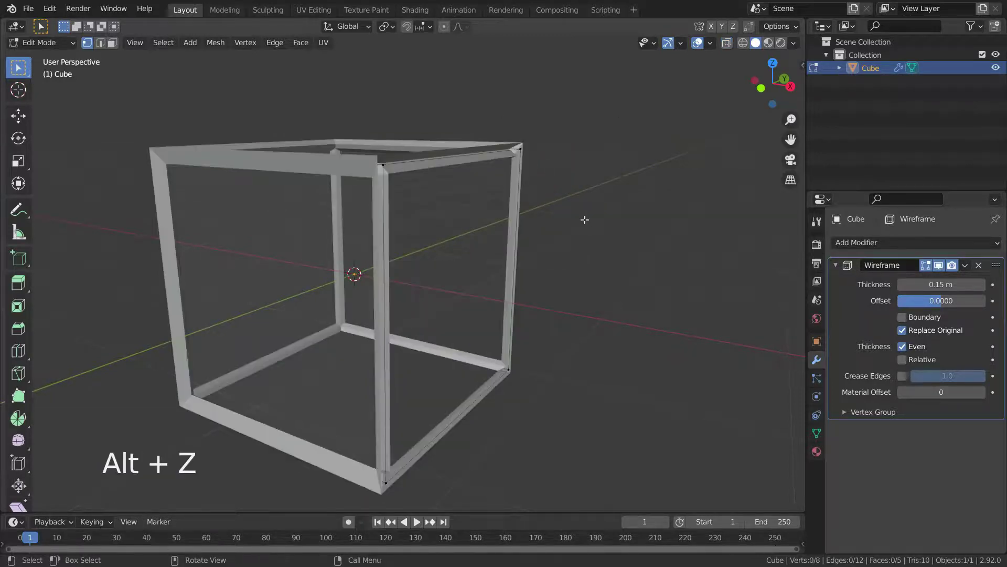
scroll(585, 219, up, 1)
middle_drag(585, 220, 486, 231)
scroll(311, 186, up, 5)
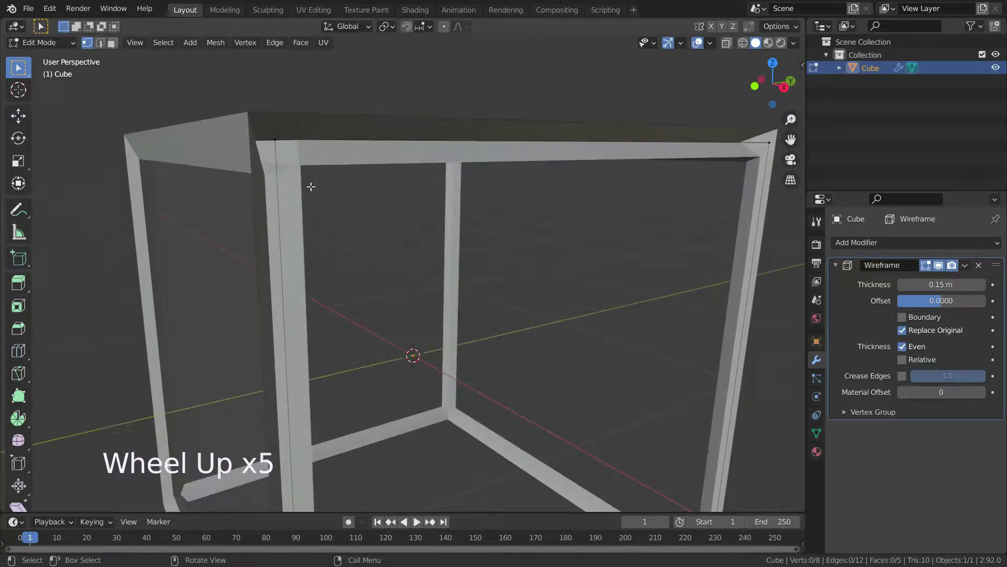
middle_drag(311, 186, 270, 155)
scroll(421, 245, down, 11)
scroll(416, 345, up, 3)
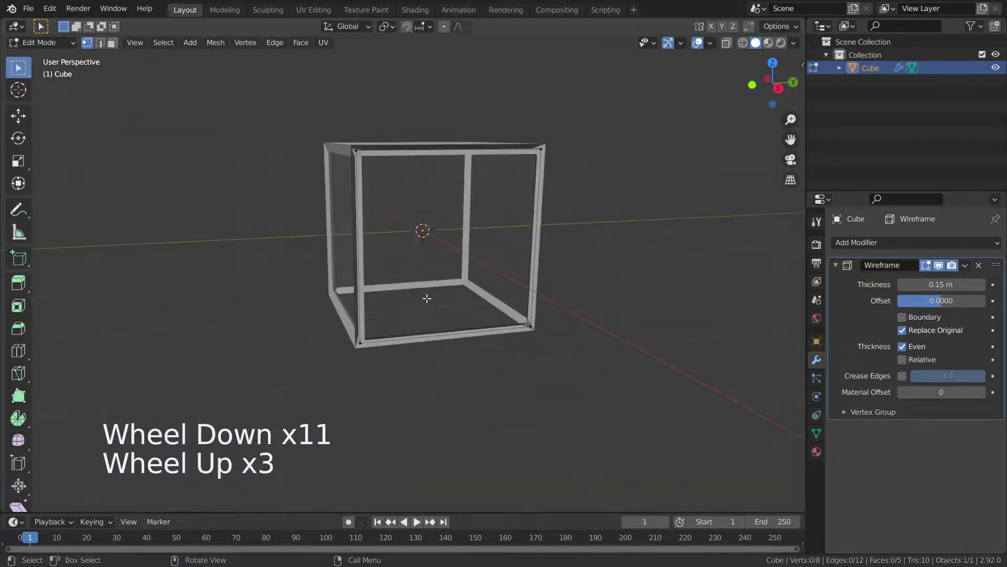
middle_drag(427, 298, 470, 324)
scroll(470, 323, down, 5)
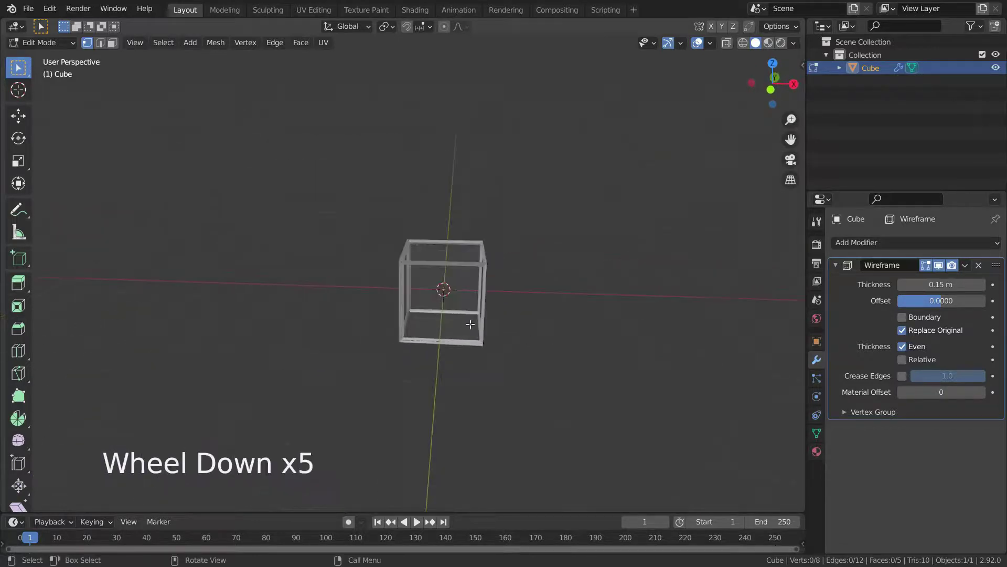
scroll(470, 323, up, 5)
middle_drag(556, 283, 530, 276)
scroll(488, 275, up, 2)
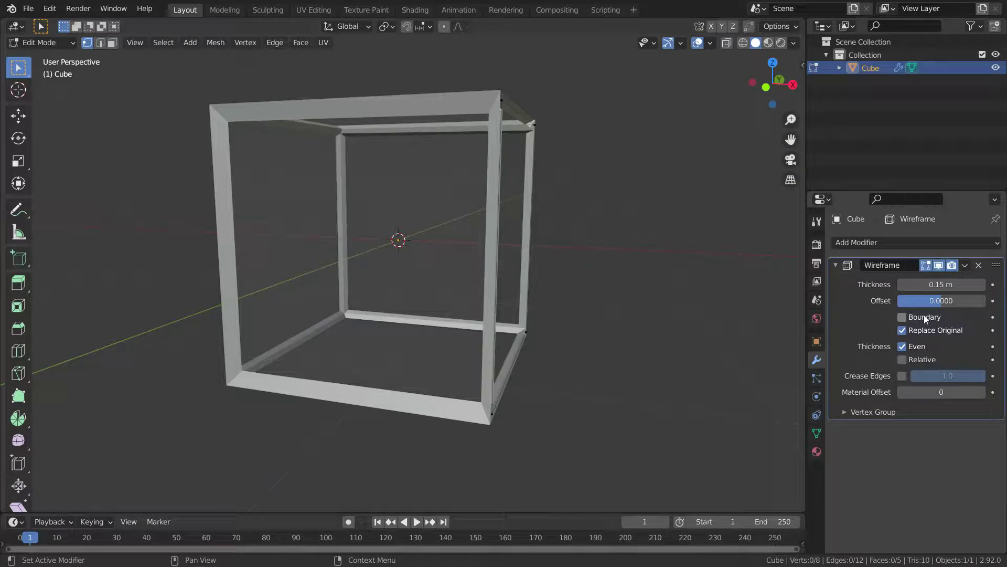
Step: Enable the Wireframe's Boundary option to frame the open side, then return to Object Mode
click(902, 317)
middle_drag(486, 59, 558, 144)
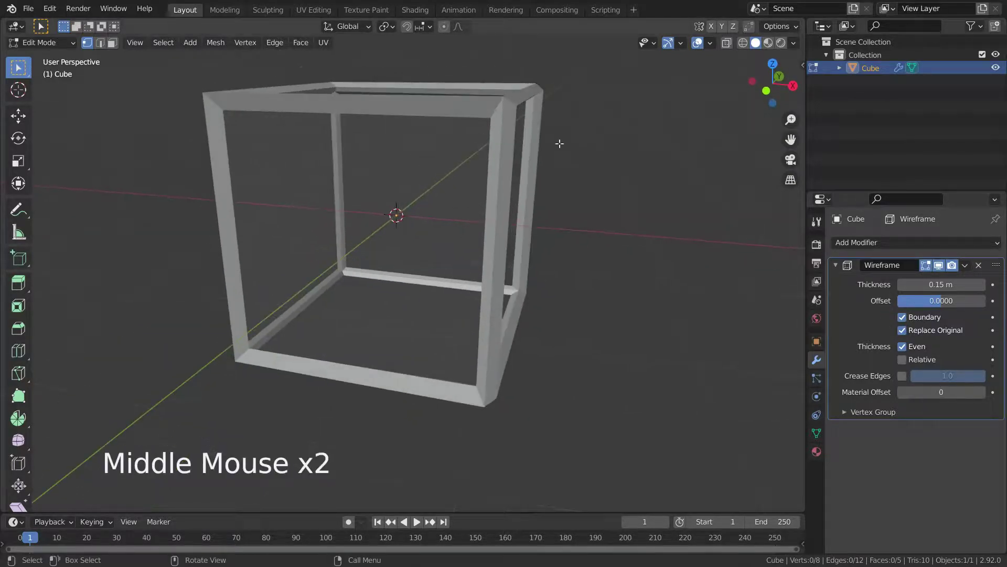
click(902, 317)
click(903, 317)
click(902, 317)
click(903, 316)
click(903, 317)
click(902, 317)
scroll(564, 222, down, 4)
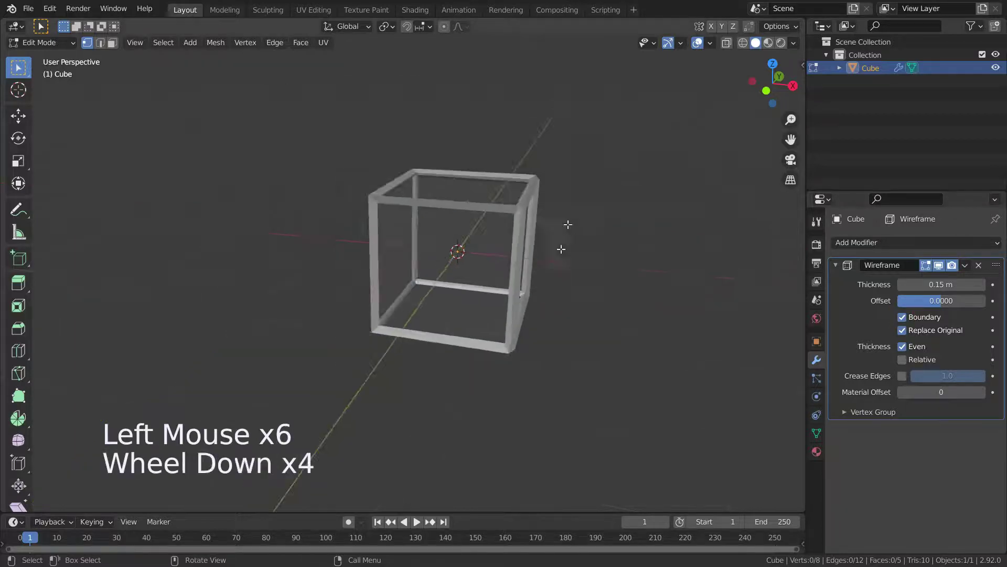
scroll(564, 223, up, 4)
middle_drag(564, 223, 413, 333)
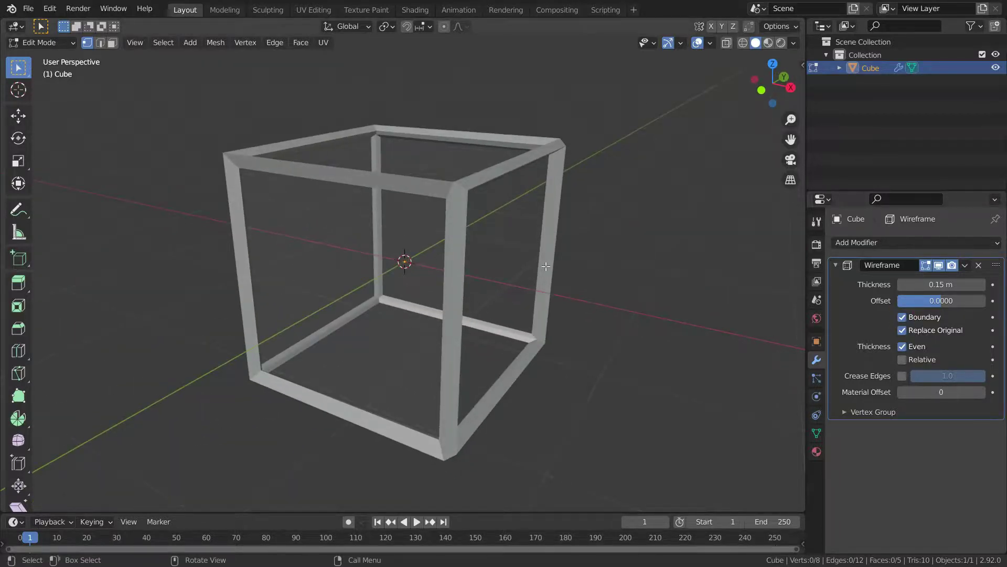
mouse_move(570, 272)
middle_down()
mouse_move(573, 247)
mouse_move(551, 273)
middle_up()
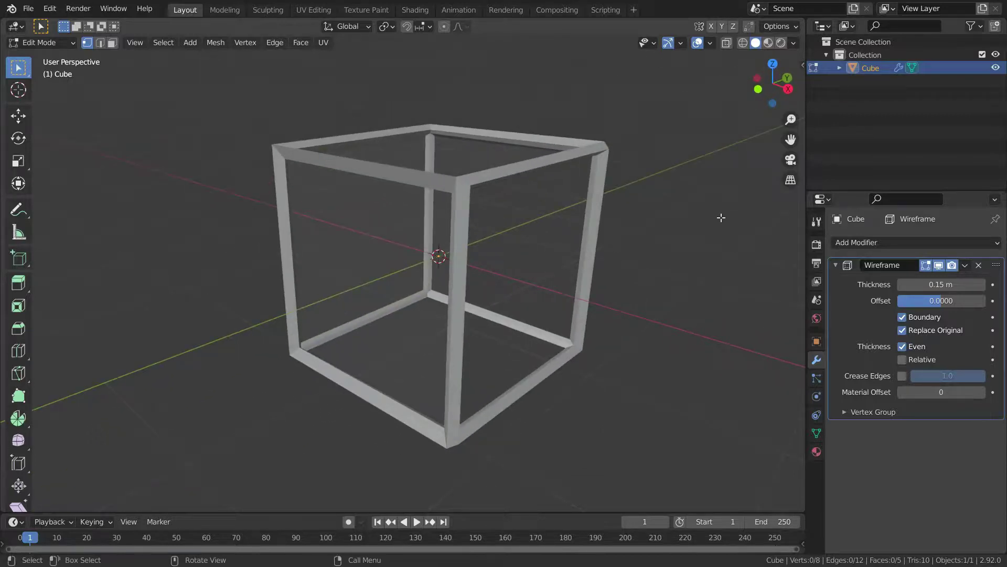
key(Tab)
Step: Add a Subdivision Surface modifier with viewport Levels set to 3
click(886, 242)
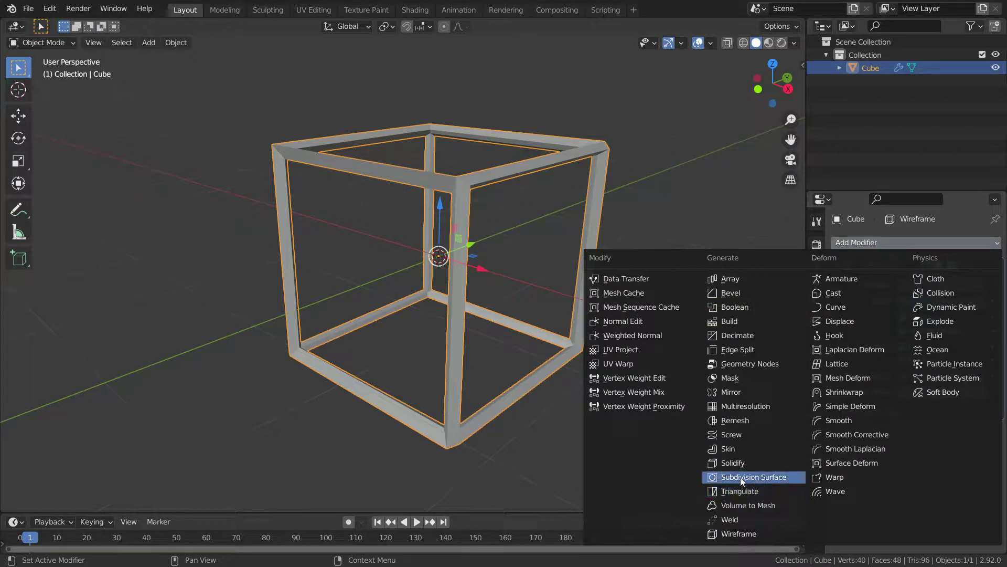
click(756, 476)
scroll(511, 303, down, 3)
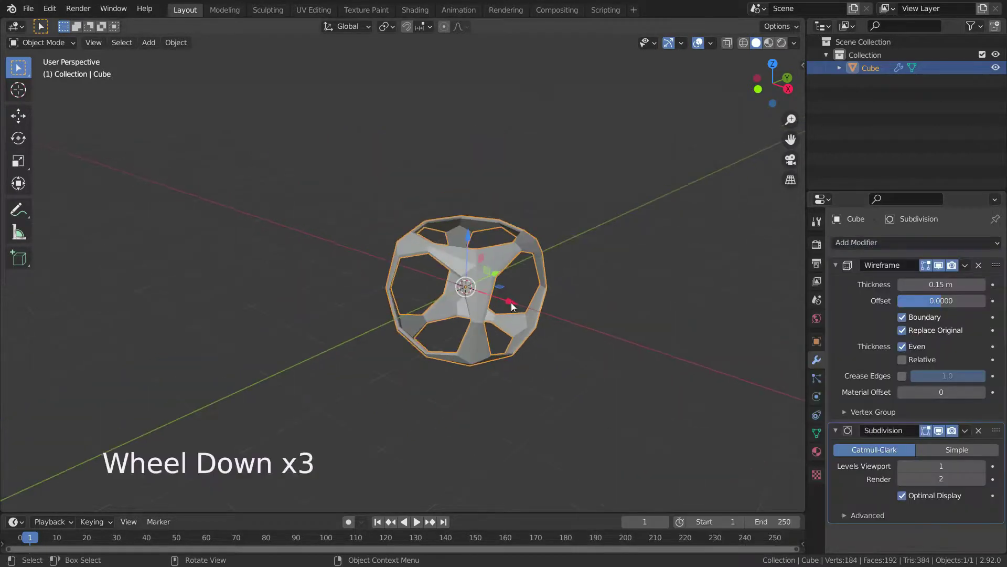
scroll(514, 303, up, 4)
mouse_move(514, 304)
middle_down()
mouse_move(478, 323)
mouse_move(505, 308)
middle_up()
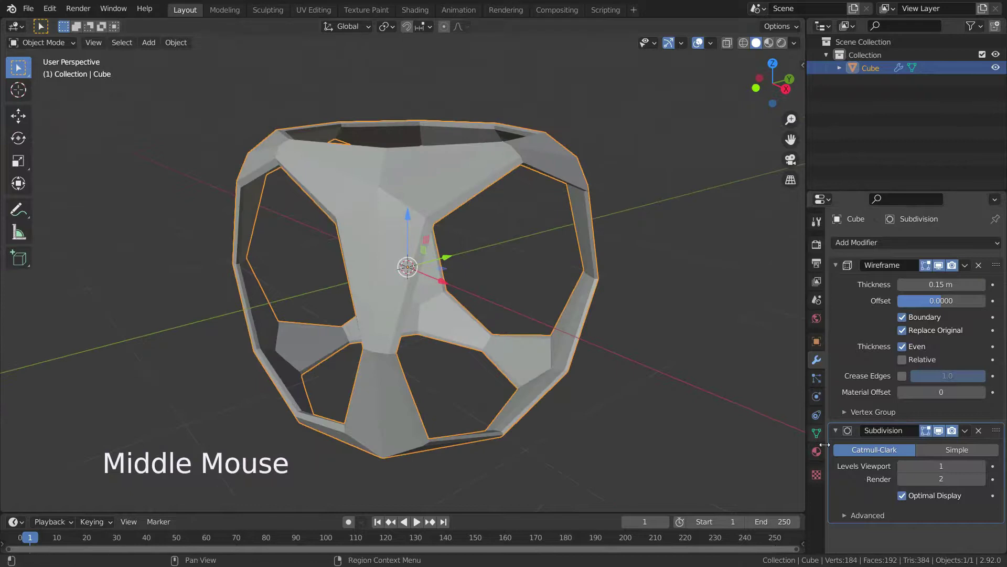
click(980, 466)
click(981, 466)
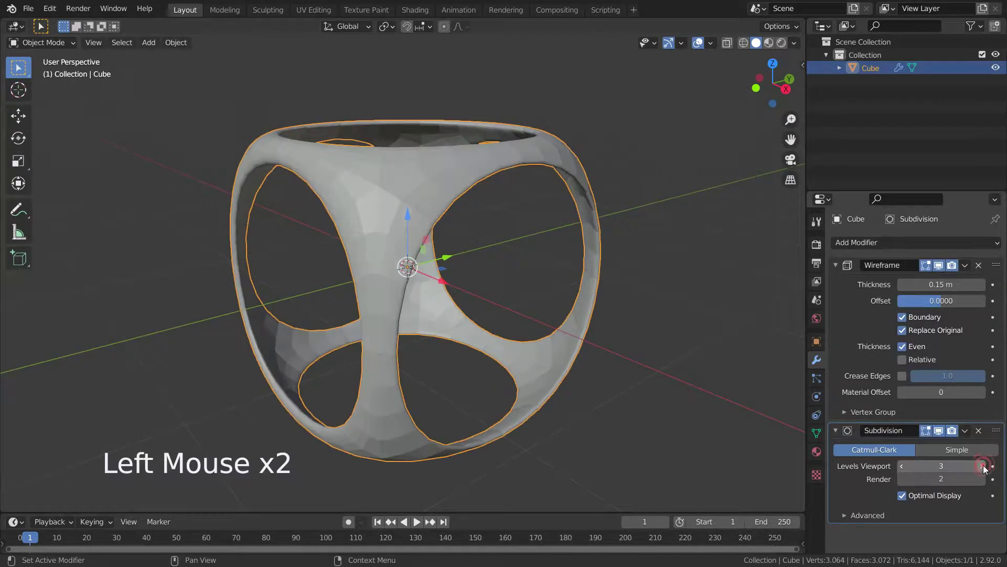
Step: Shade the cage smooth and orbit around it to inspect the result
right_click(462, 163)
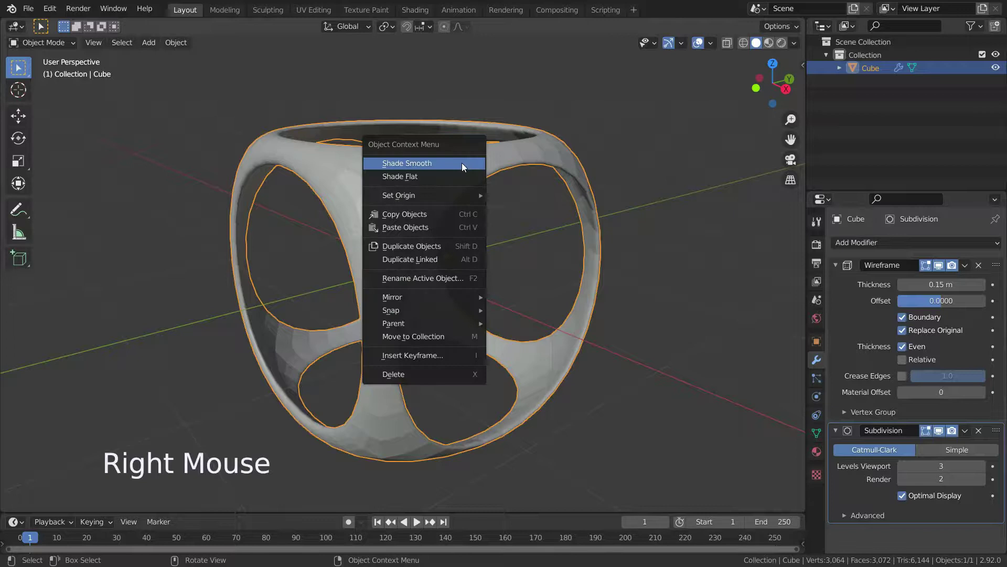
click(429, 163)
mouse_move(497, 296)
middle_down()
mouse_move(493, 326)
mouse_move(491, 297)
mouse_move(508, 313)
middle_up()
scroll(493, 274, up, 2)
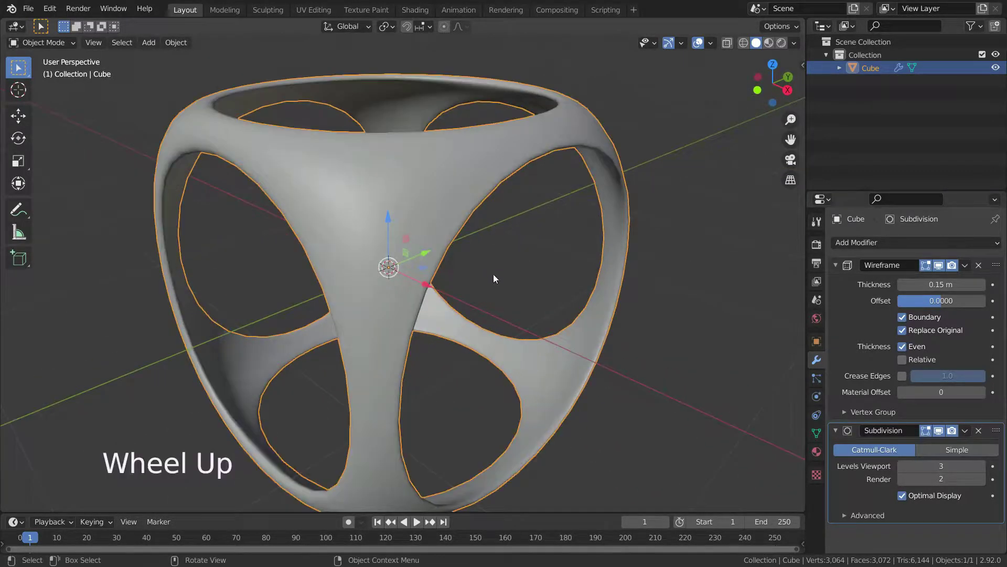
middle_drag(493, 274, 480, 285)
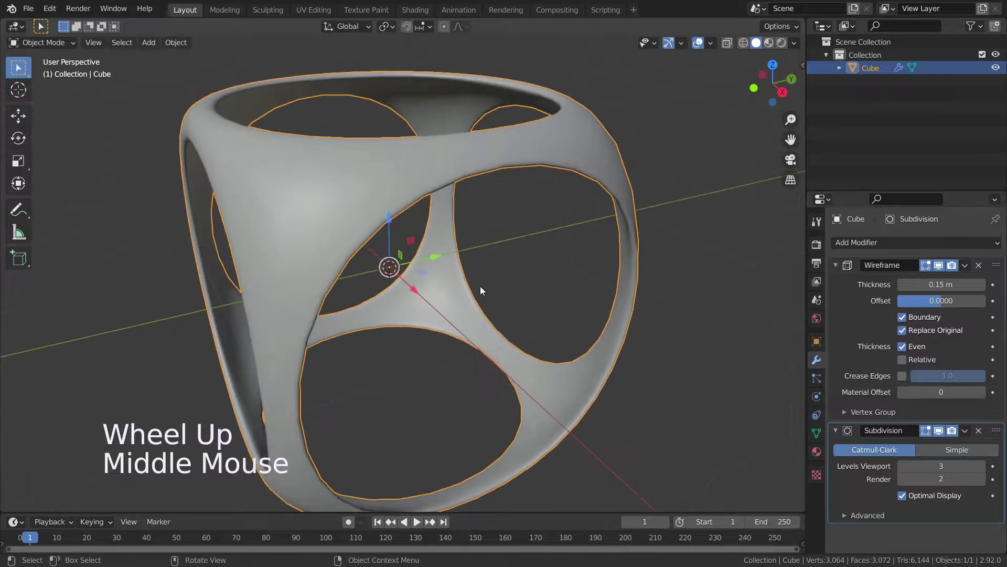
Step: Enable Crease Edges on the Wireframe modifier, comparing it on and off
click(902, 376)
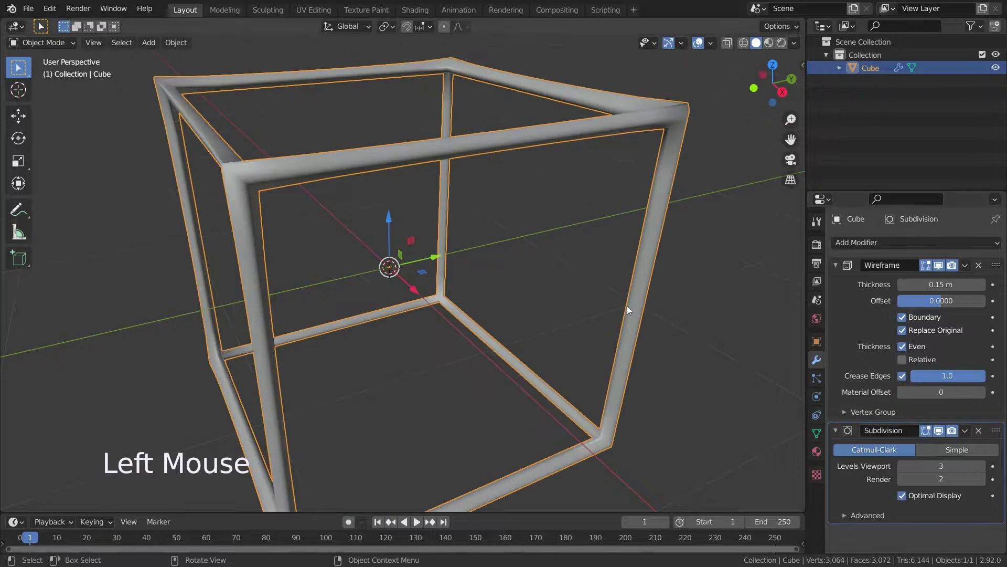
scroll(601, 321, down, 3)
scroll(682, 367, up, 2)
scroll(705, 381, down, 1)
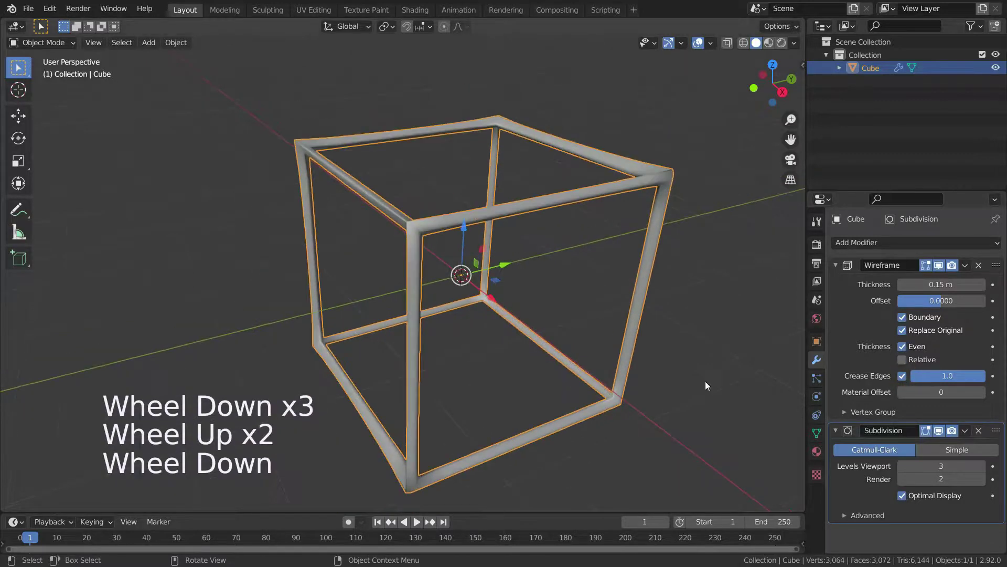
click(902, 376)
click(903, 375)
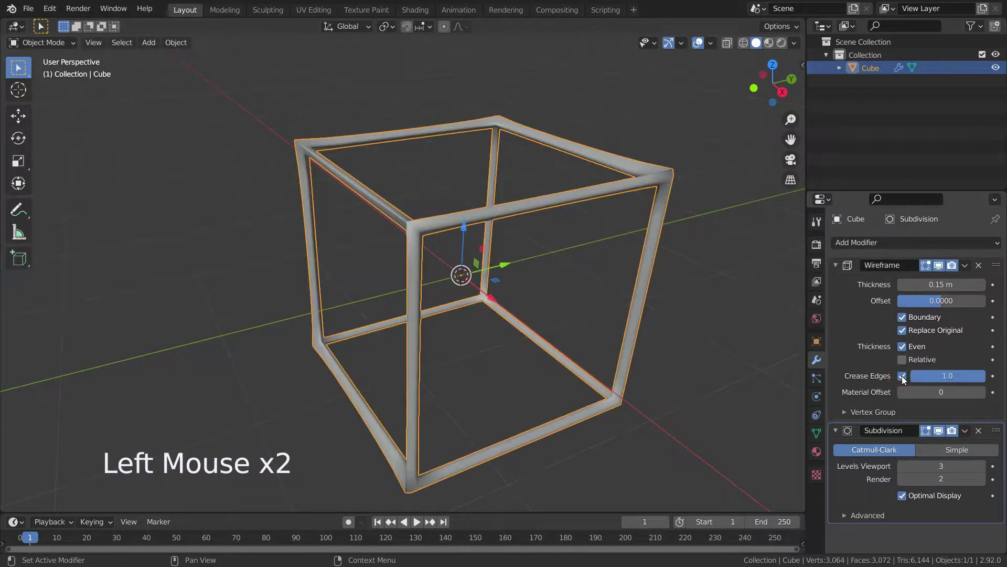
click(902, 375)
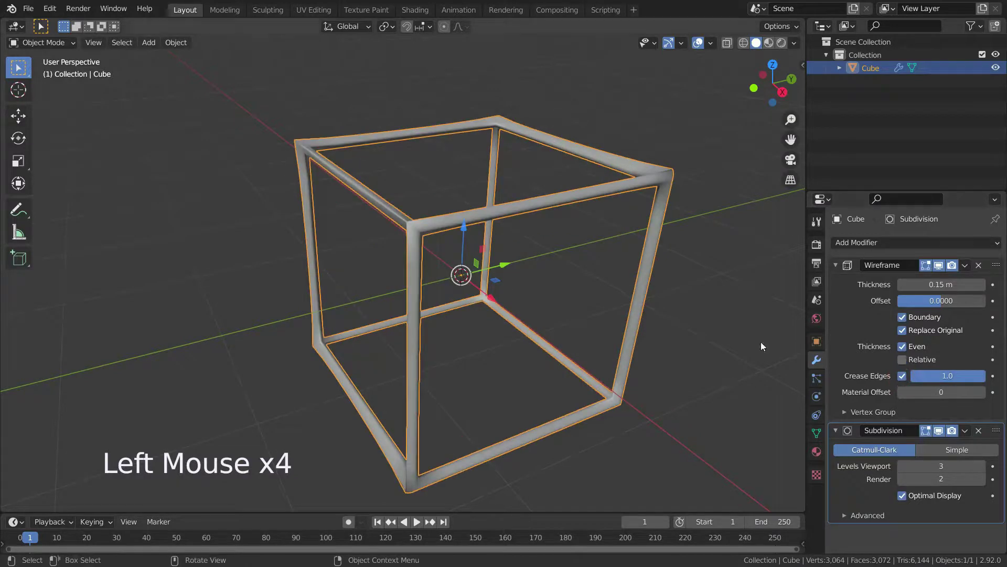
scroll(568, 269, up, 1)
middle_drag(567, 270, 575, 258)
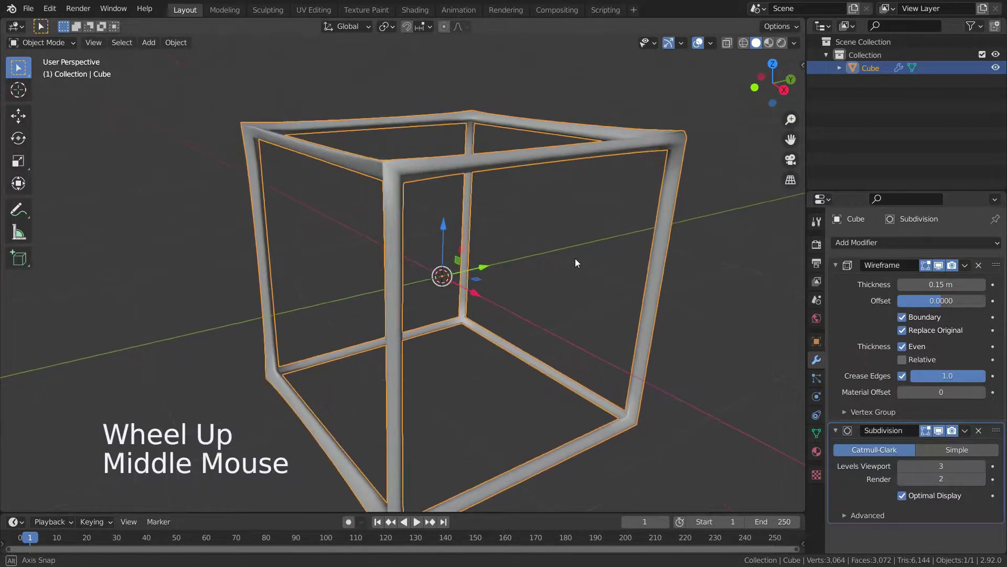
Step: Lower the crease weight to 0.2 and orbit to view the finished cage
drag(967, 380, 908, 380)
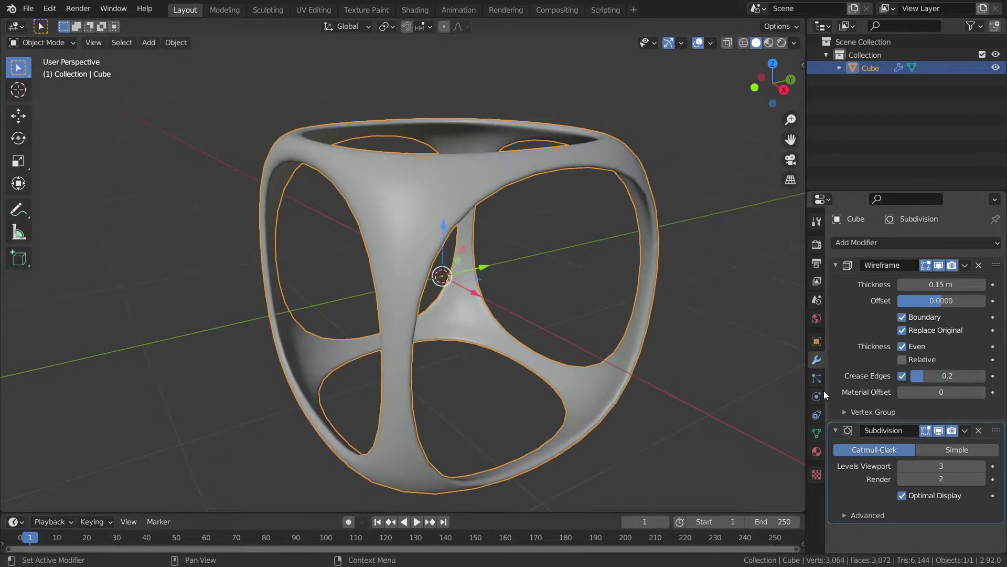
scroll(411, 382, down, 4)
scroll(410, 382, up, 3)
scroll(477, 375, down, 2)
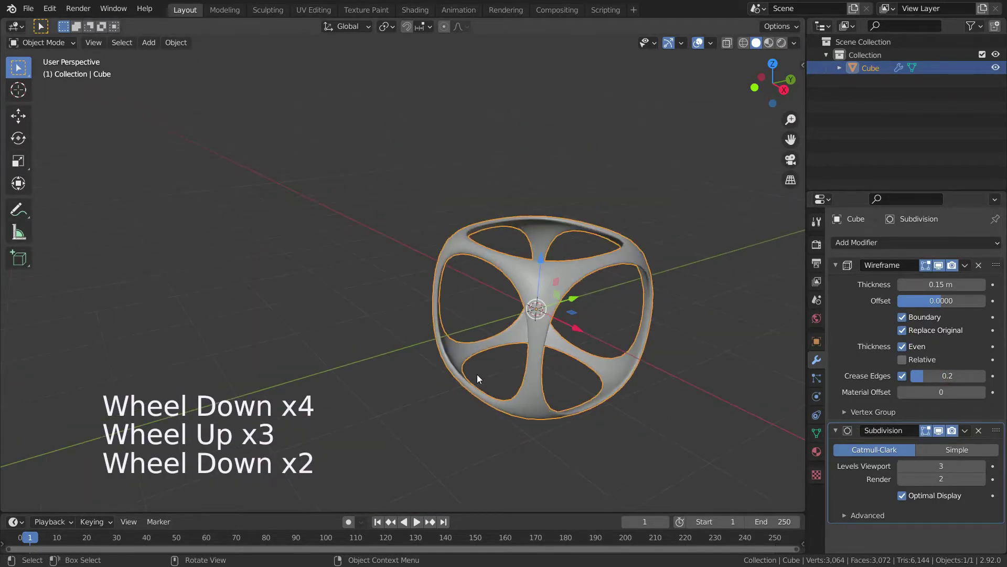
middle_drag(477, 376, 435, 391)
scroll(436, 392, up, 2)
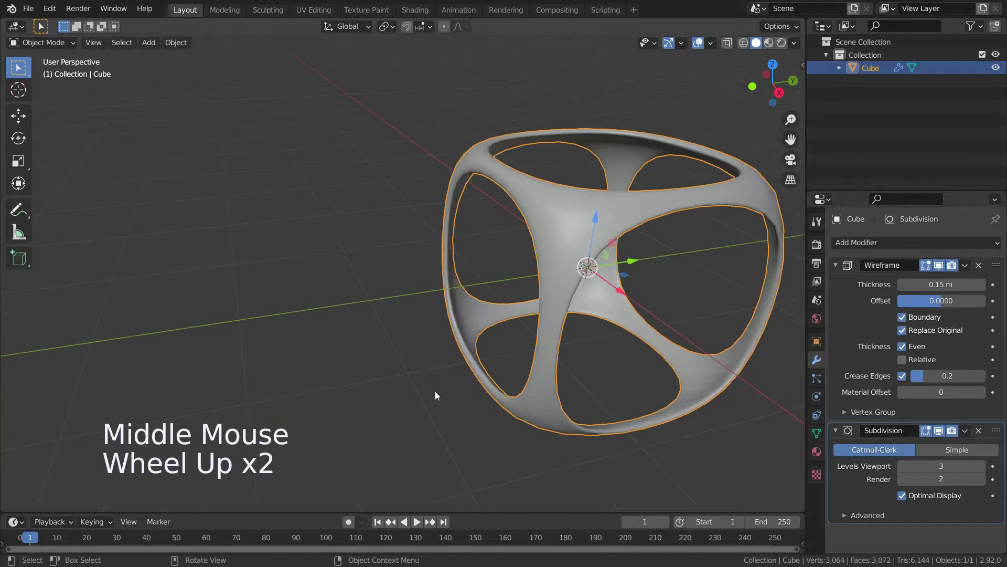